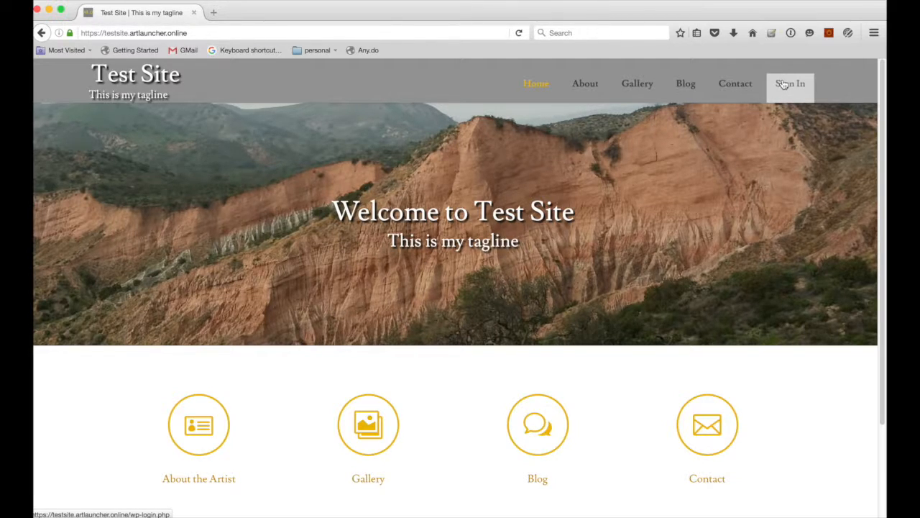
Step: Sign in to the test site with the saved username and password and have the browser remember the login
{"action": "left_click", "coordinate": [784, 85]}
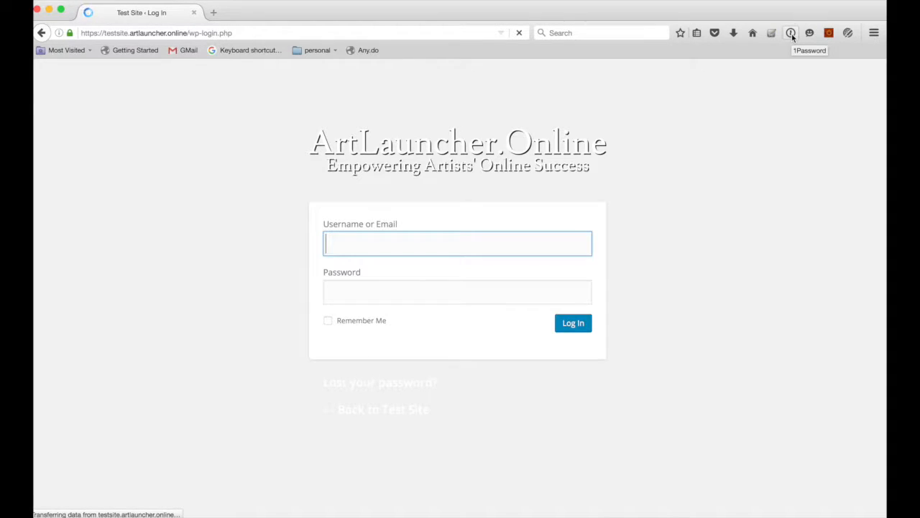
{"action": "key", "text": "super+backslash"}
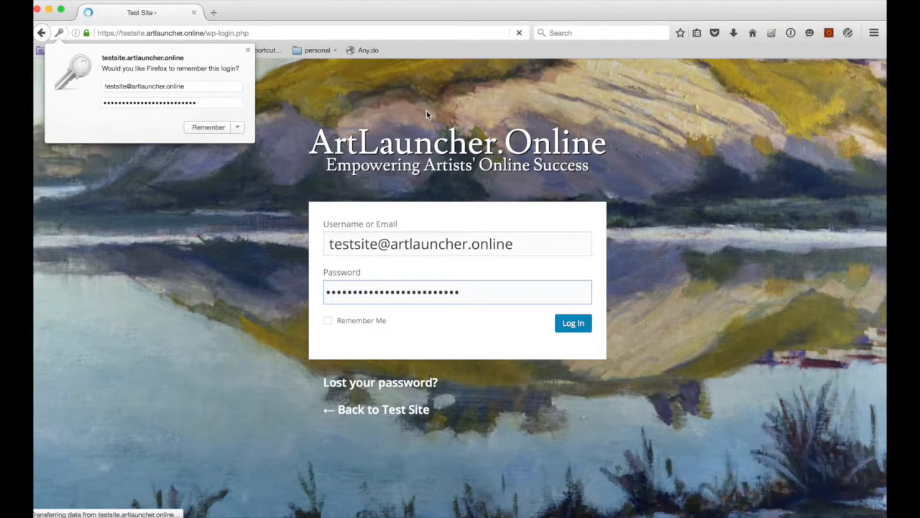
{"action": "left_click", "coordinate": [226, 126]}
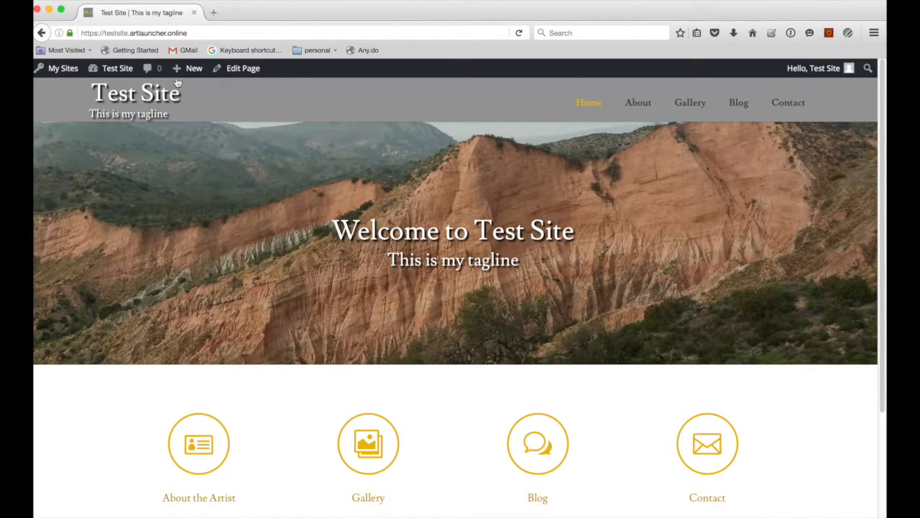
Step: Go to the Test Site dashboard and open the Home page from the web pages list for editing
{"action": "mouse_move", "coordinate": [43, 68]}
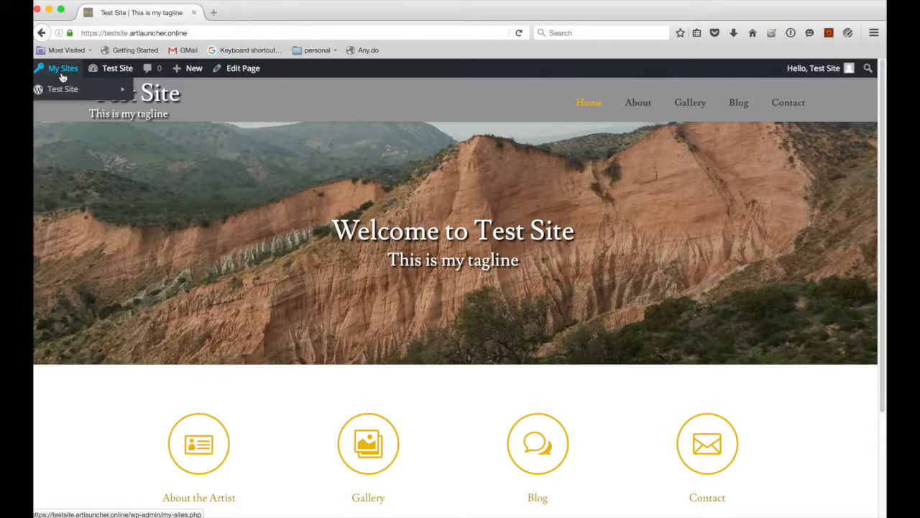
{"action": "mouse_move", "coordinate": [61, 88]}
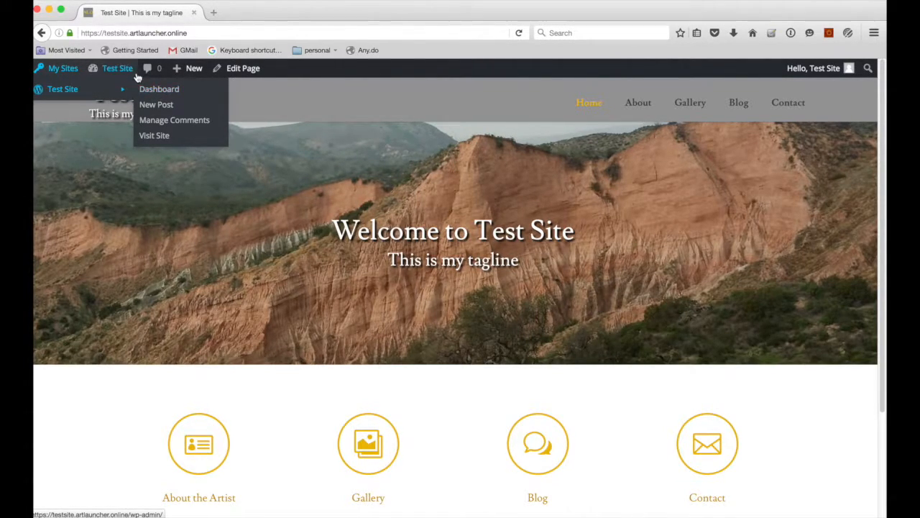
{"action": "mouse_move", "coordinate": [112, 70]}
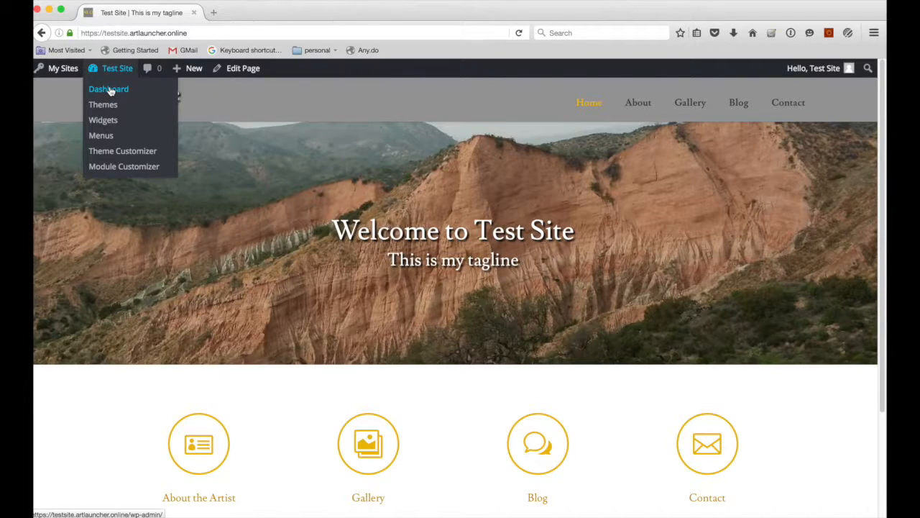
{"action": "left_click", "coordinate": [110, 90]}
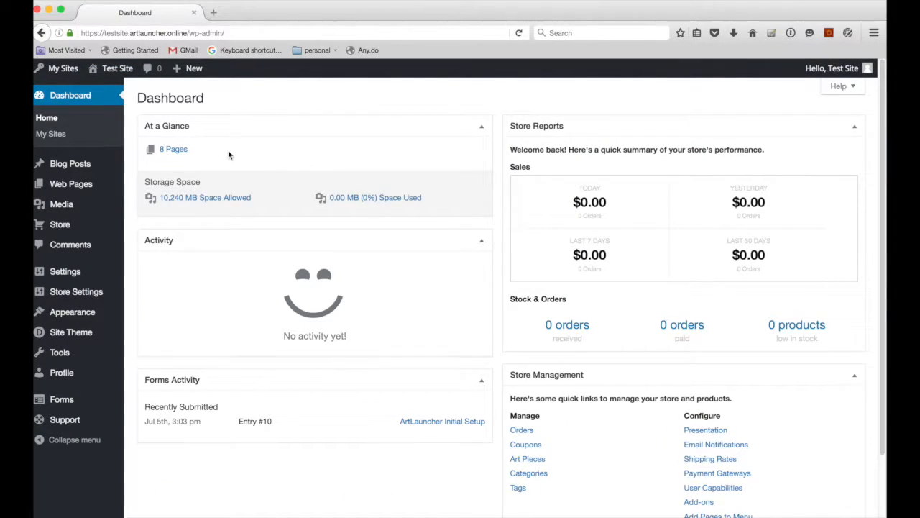
{"action": "left_click", "coordinate": [81, 188]}
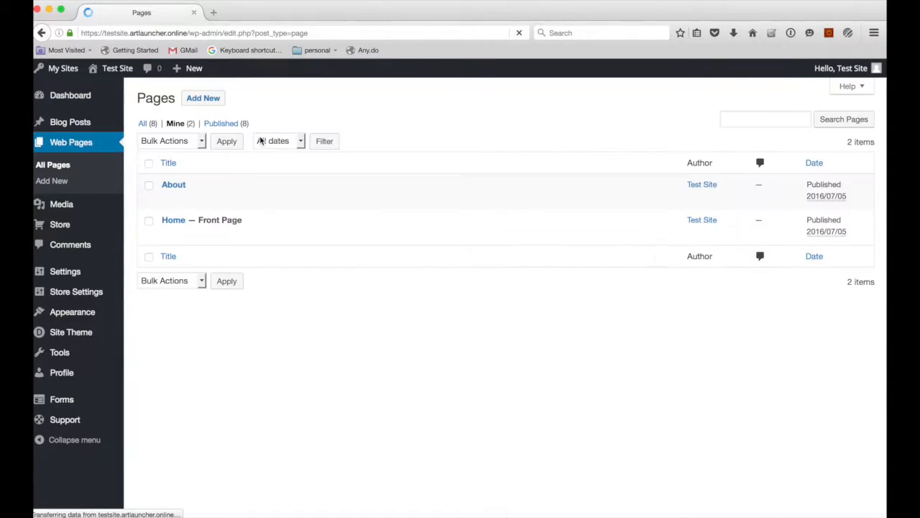
{"action": "left_click", "coordinate": [171, 223]}
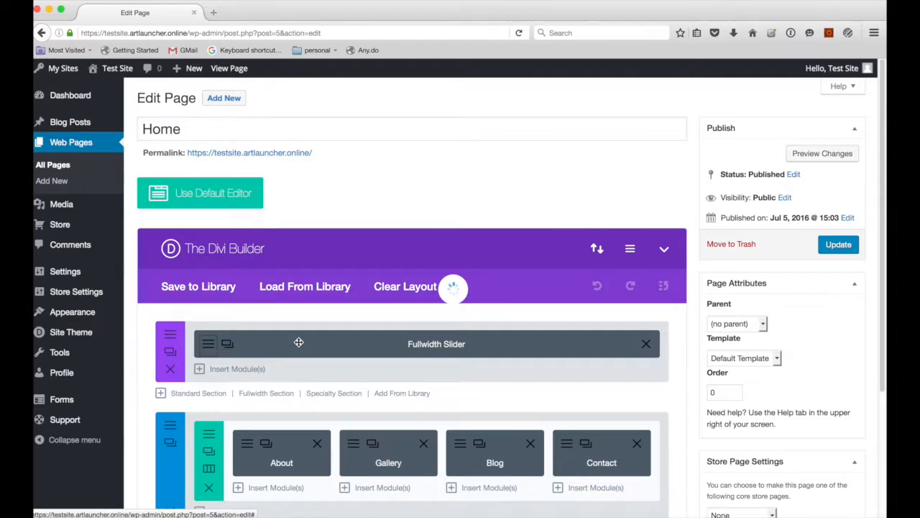
Step: Open the existing slide of the Fullwidth Slider and change its heading to "Welcome to My Art Site"
{"action": "left_click", "coordinate": [298, 343]}
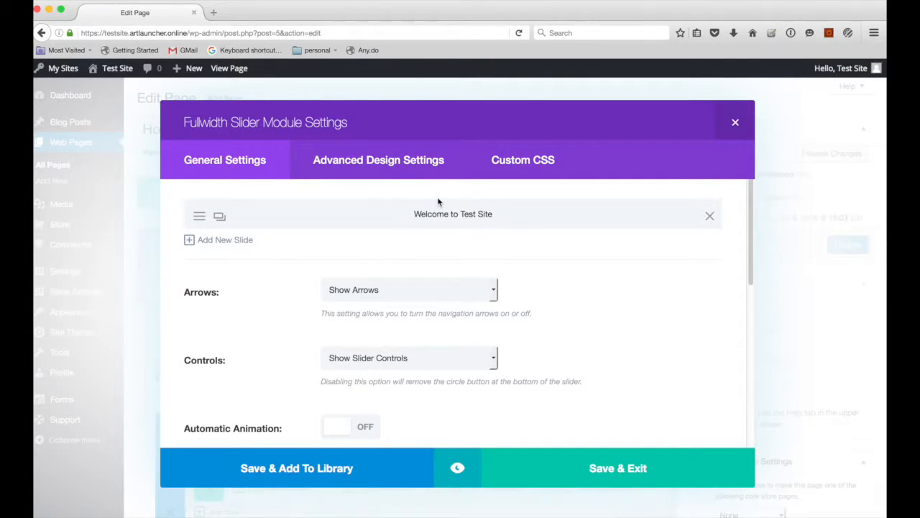
{"action": "left_click", "coordinate": [200, 217]}
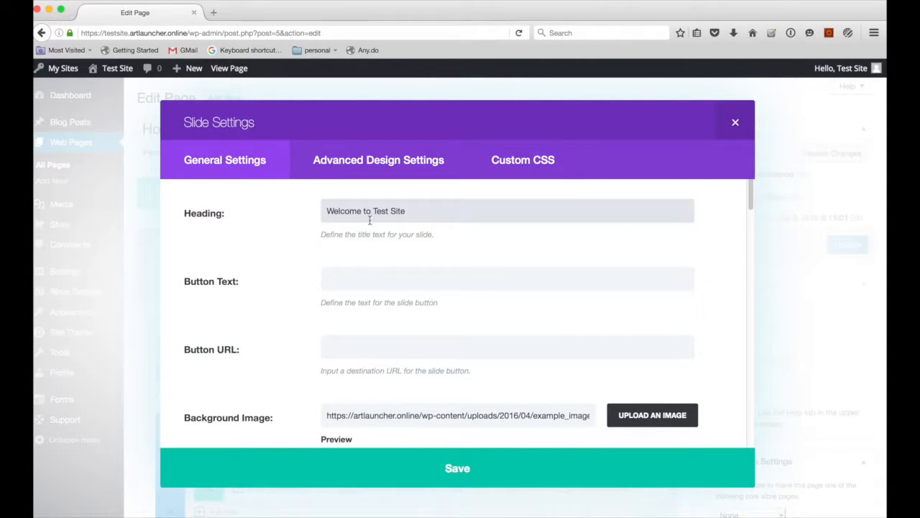
{"action": "double_click", "coordinate": [343, 210]}
{"action": "key", "text": "Right"}
{"action": "key", "text": "Delete"}
{"action": "key", "text": "Delete"}
{"action": "key", "text": "Delete"}
{"action": "key", "text": "Delete"}
{"action": "key", "text": "Delete"}
{"action": "key", "text": "Delete"}
{"action": "key", "text": "Delete"}
{"action": "type", "text": "My Art S"}
Step: Upload back_bay_sunrise.JPG from the highres jpegs folder in Pictures > TFA and set it as the slide's background image
{"action": "left_click", "coordinate": [625, 421]}
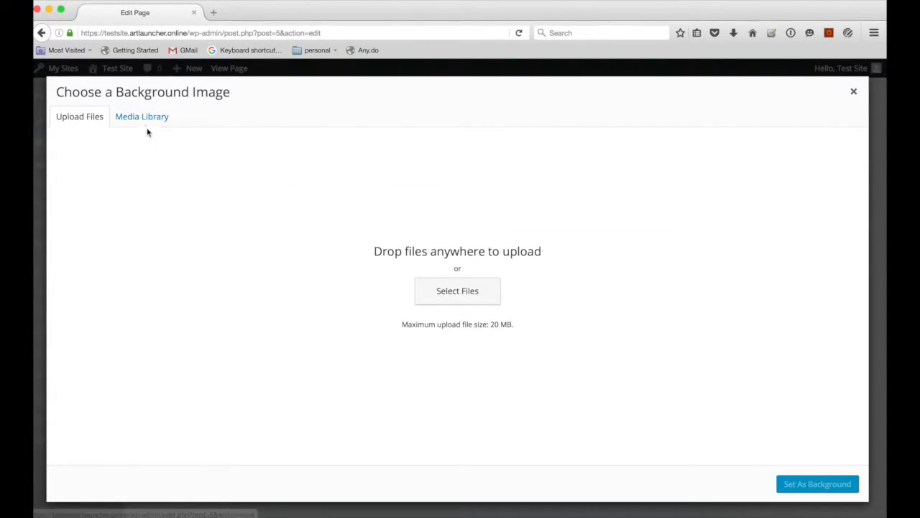
{"action": "left_click", "coordinate": [126, 117]}
{"action": "left_click", "coordinate": [99, 117]}
{"action": "left_click", "coordinate": [434, 296]}
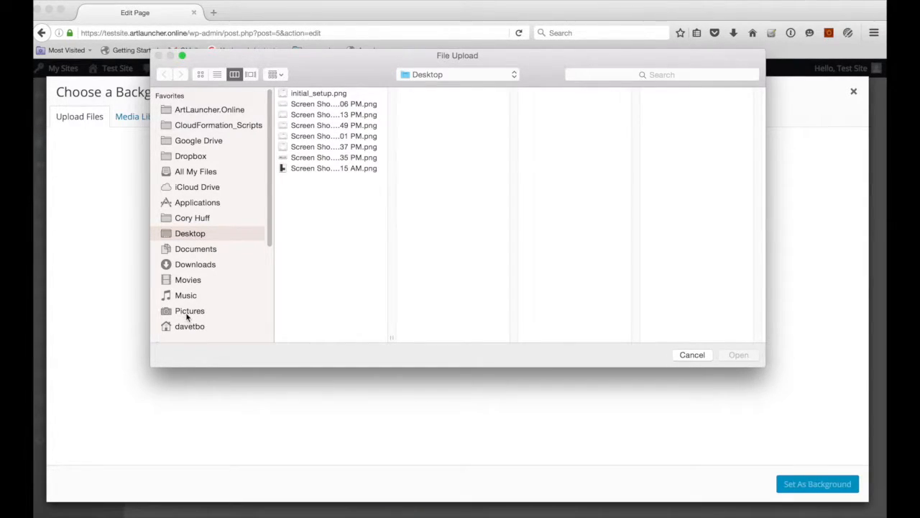
{"action": "left_click", "coordinate": [190, 311]}
{"action": "left_click", "coordinate": [298, 234]}
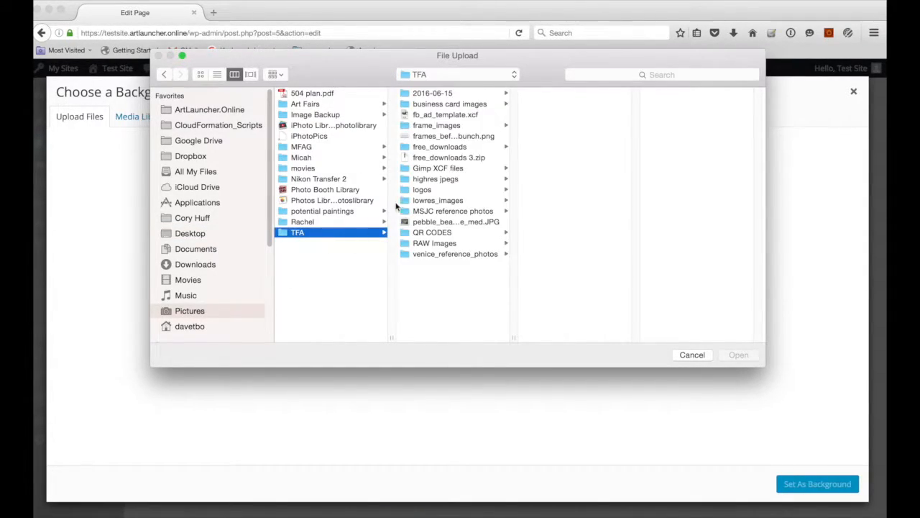
{"action": "left_click", "coordinate": [429, 180]}
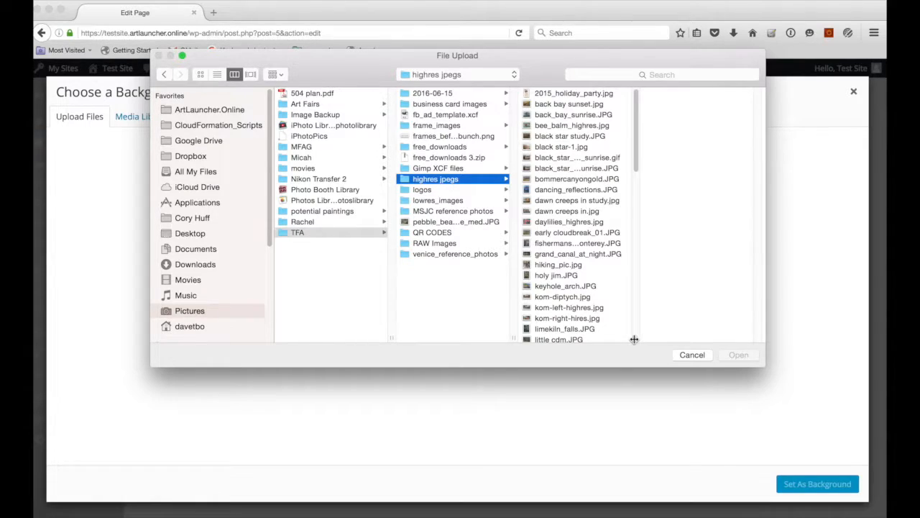
{"action": "left_click_drag", "start_coordinate": [635, 337], "coordinate": [686, 333]}
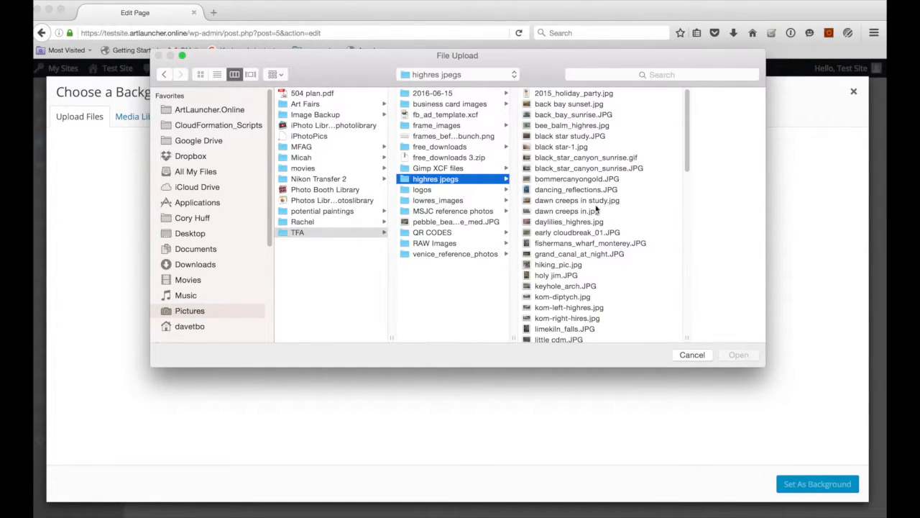
{"action": "left_click", "coordinate": [559, 116]}
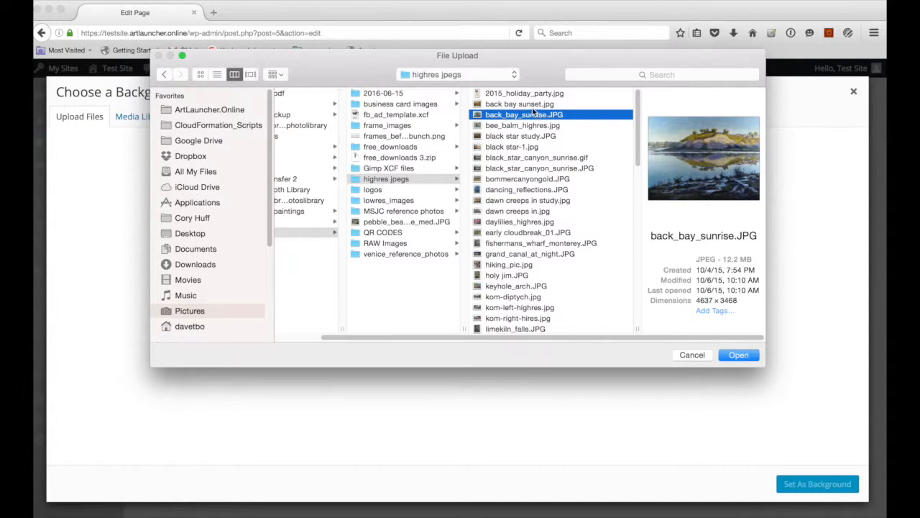
{"action": "left_click", "coordinate": [732, 359]}
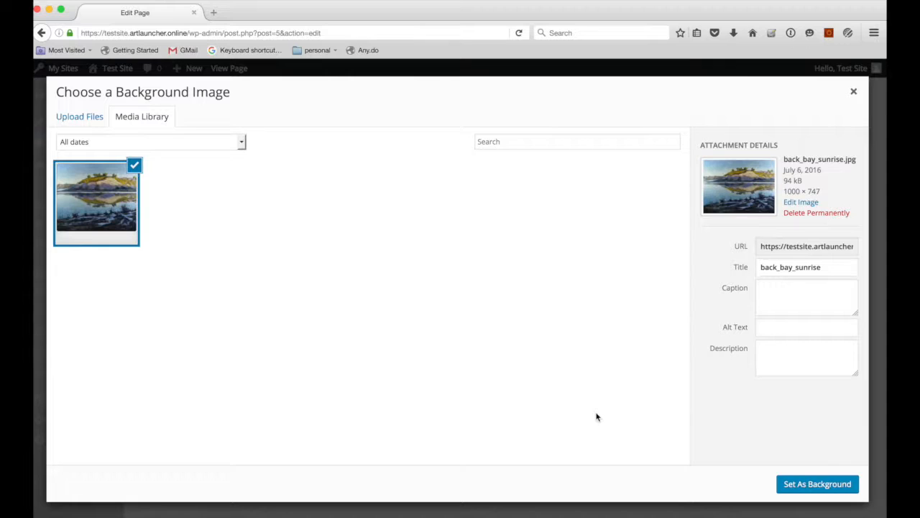
{"action": "left_click", "coordinate": [805, 483]}
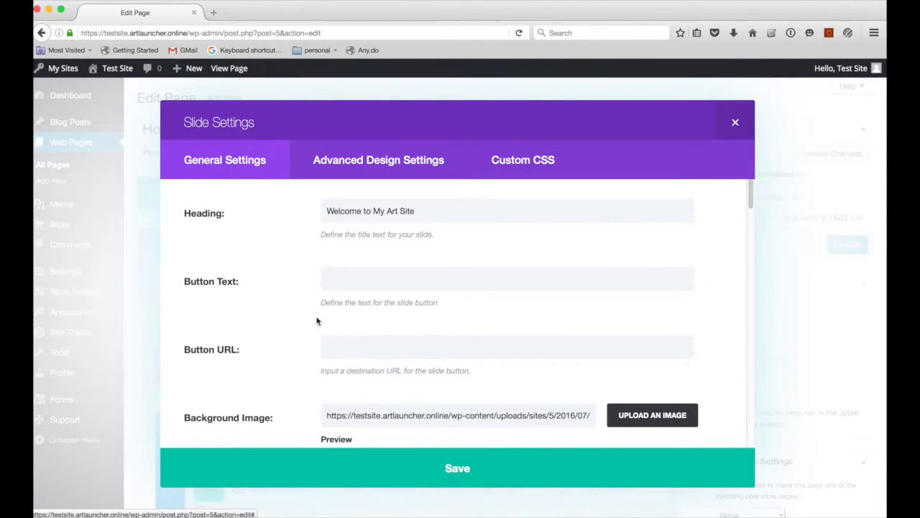
Step: Set the slide's background image size to Fit, leaving the image position at Default
{"action": "scroll", "coordinate": [243, 310], "scroll_direction": "down", "scroll_amount": 10}
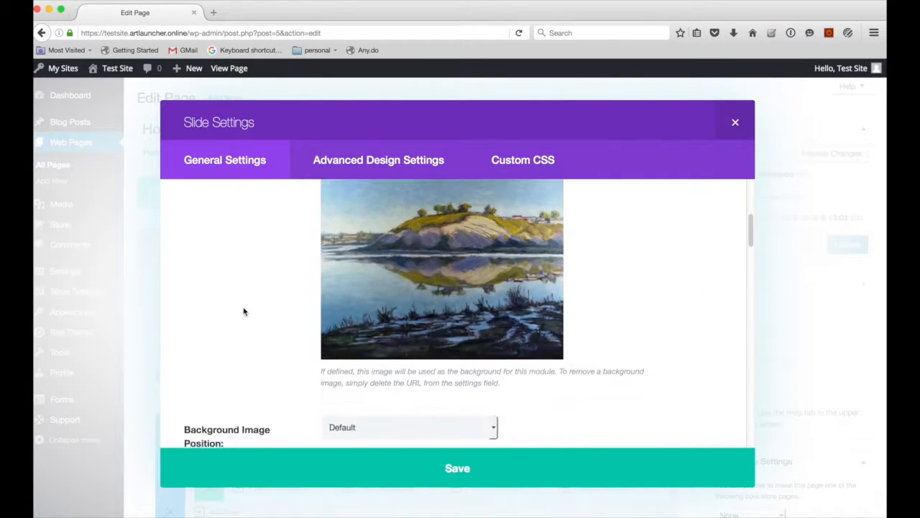
{"action": "scroll", "coordinate": [244, 311], "scroll_direction": "down", "scroll_amount": 1}
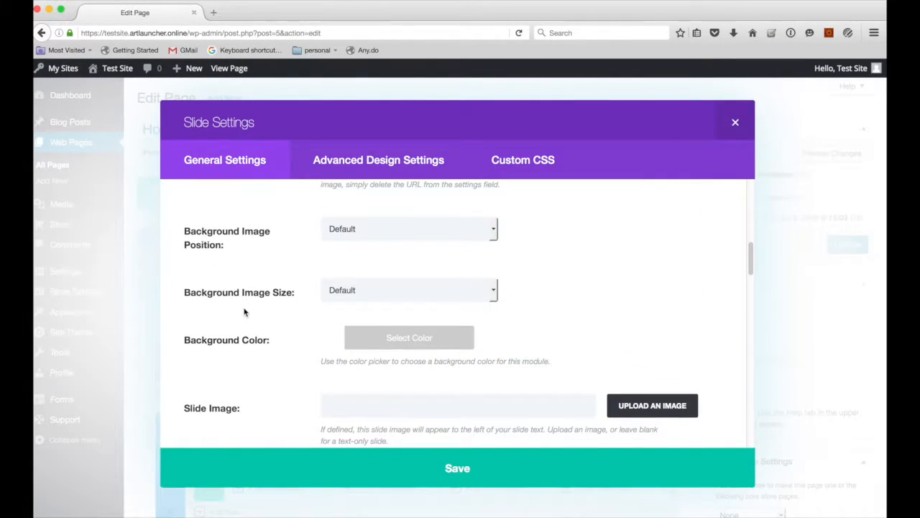
{"action": "left_click", "coordinate": [358, 236]}
{"action": "left_click", "coordinate": [250, 262]}
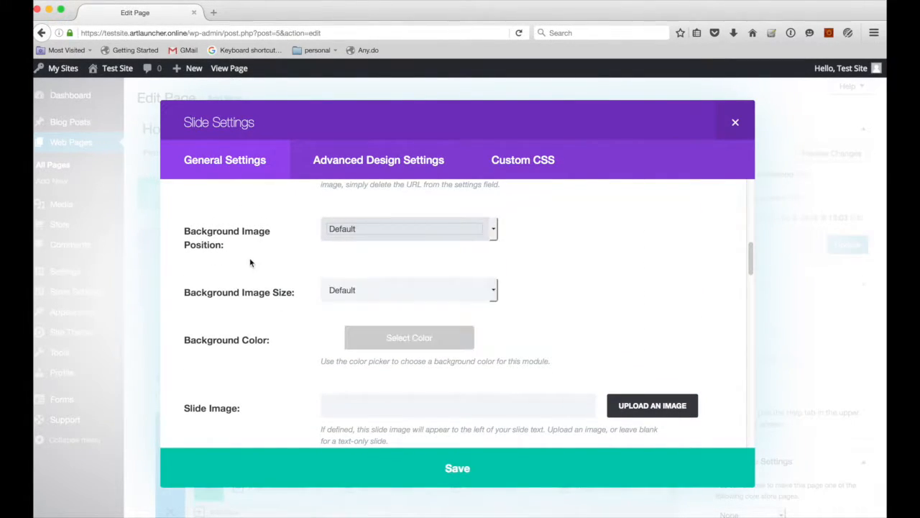
{"action": "left_click", "coordinate": [358, 290]}
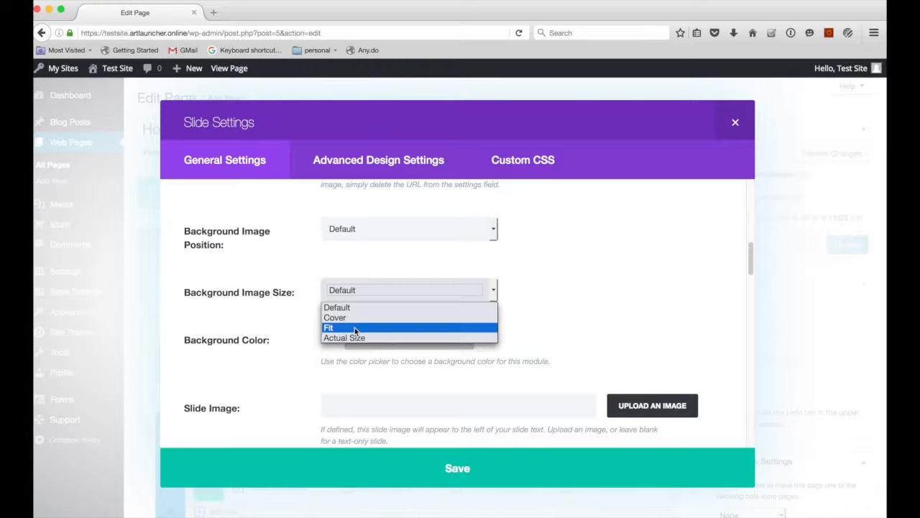
{"action": "left_click", "coordinate": [355, 327]}
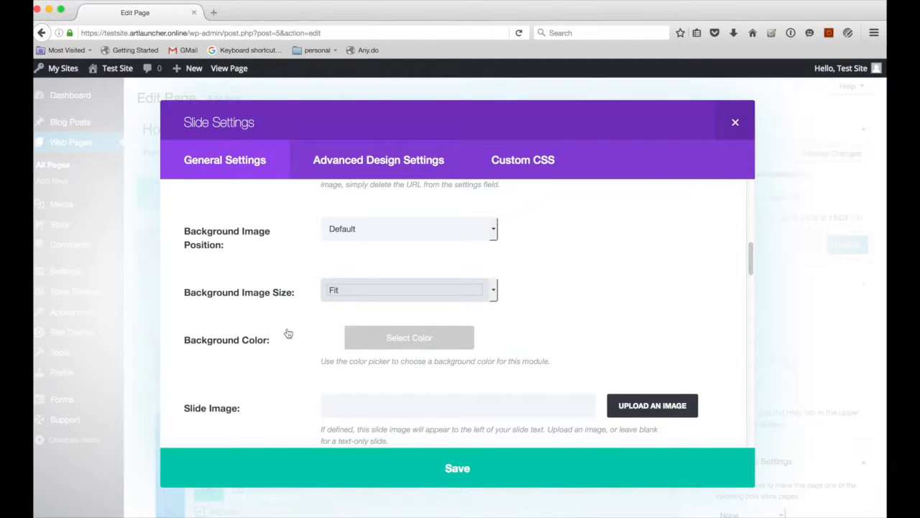
Step: Replace the slide's content text with "Something else down here."
{"action": "scroll", "coordinate": [315, 334], "scroll_direction": "down", "scroll_amount": 10}
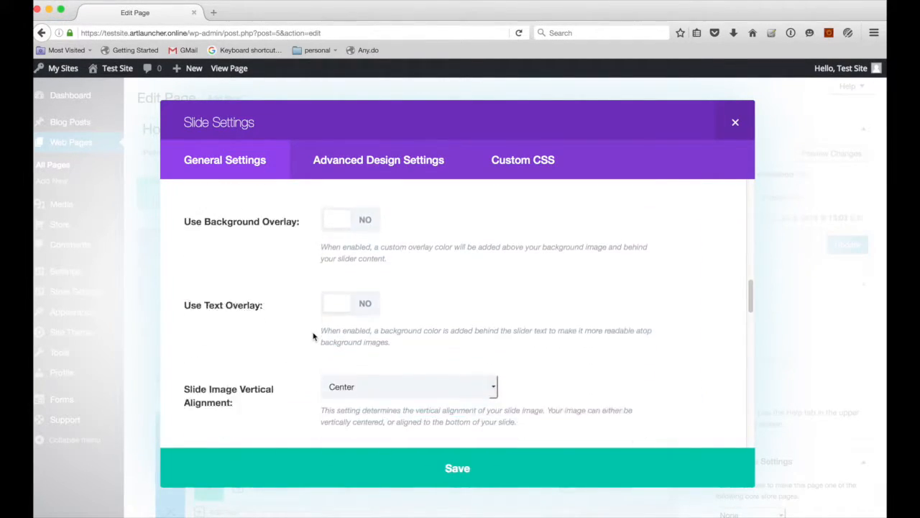
{"action": "scroll", "coordinate": [395, 360], "scroll_direction": "down", "scroll_amount": 10}
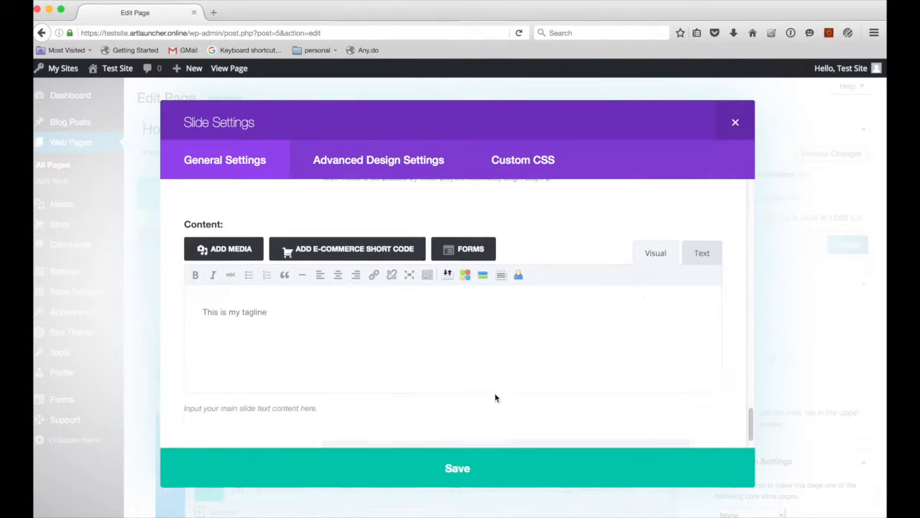
{"action": "key", "text": "super+a"}
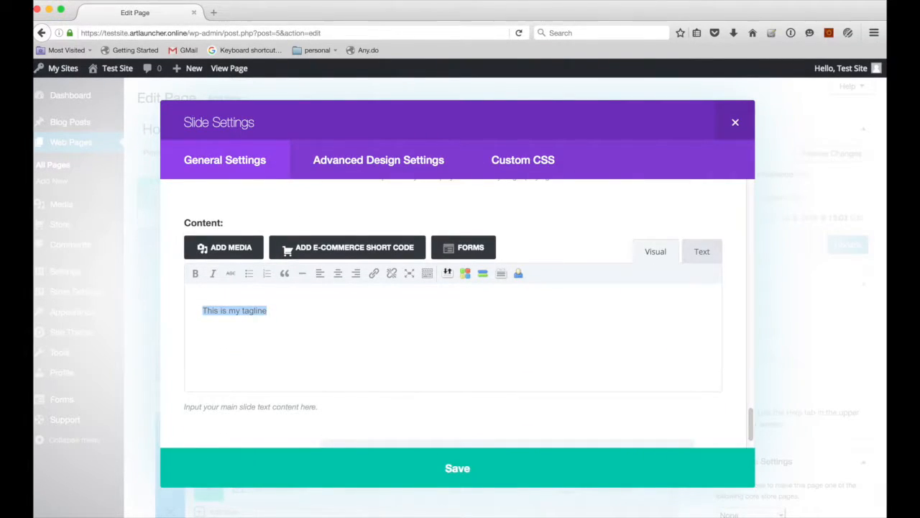
{"action": "type", "text": "Something else down here."}
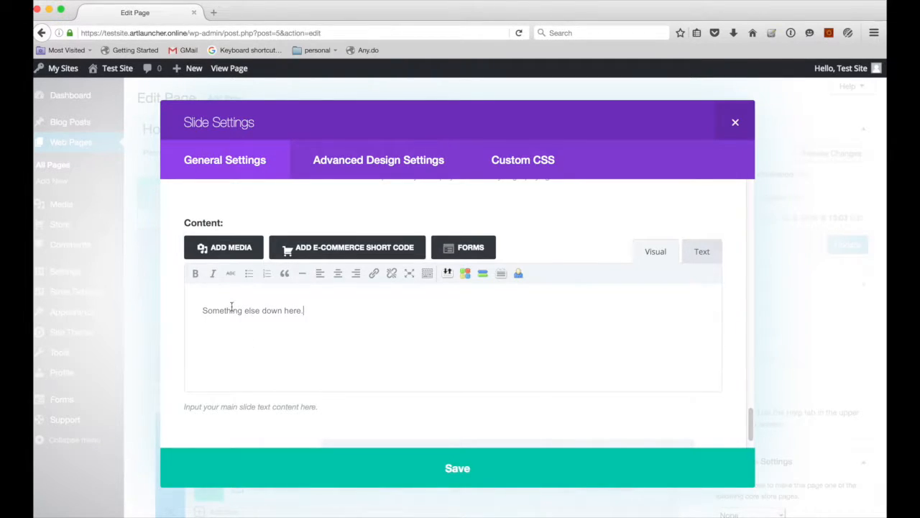
Step: Review the slide's content text, heading and background image preview
{"action": "key", "text": "super+a"}
{"action": "scroll", "coordinate": [442, 366], "scroll_direction": "up", "scroll_amount": 10}
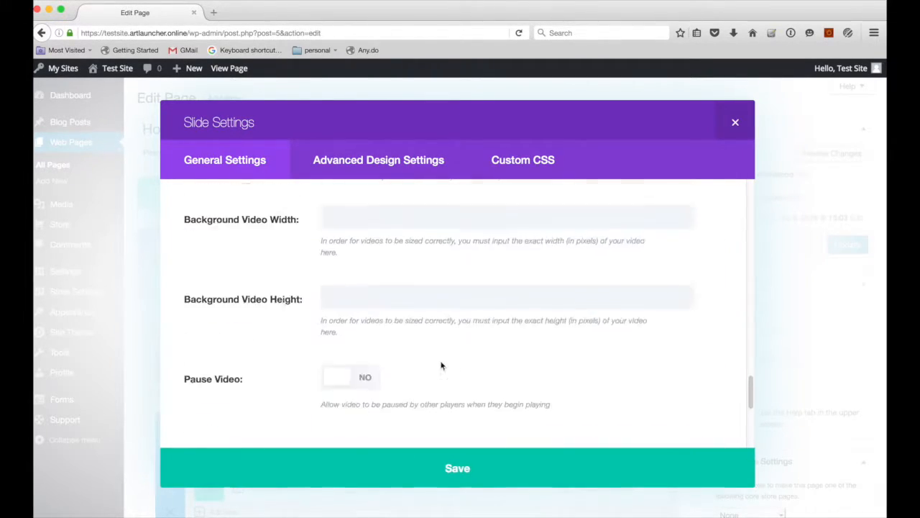
{"action": "scroll", "coordinate": [412, 324], "scroll_direction": "up", "scroll_amount": 10}
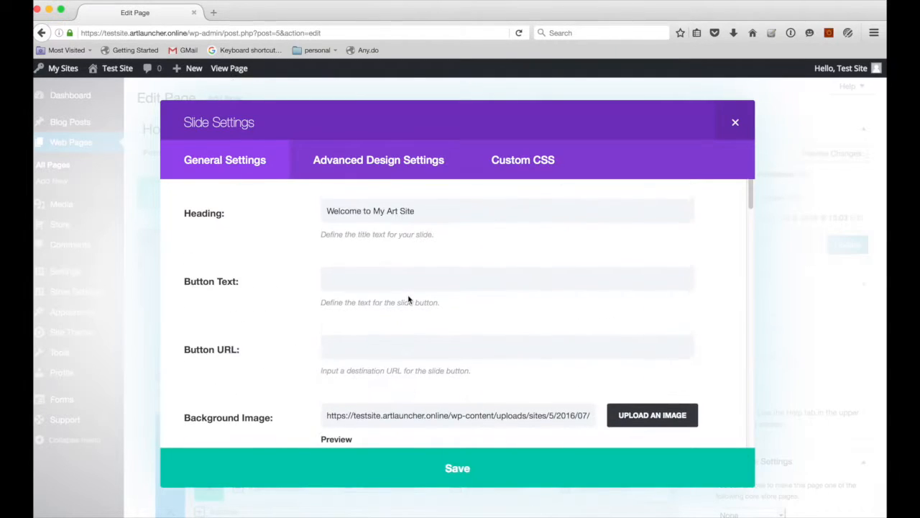
{"action": "left_click", "coordinate": [367, 211]}
{"action": "key", "text": "super+a"}
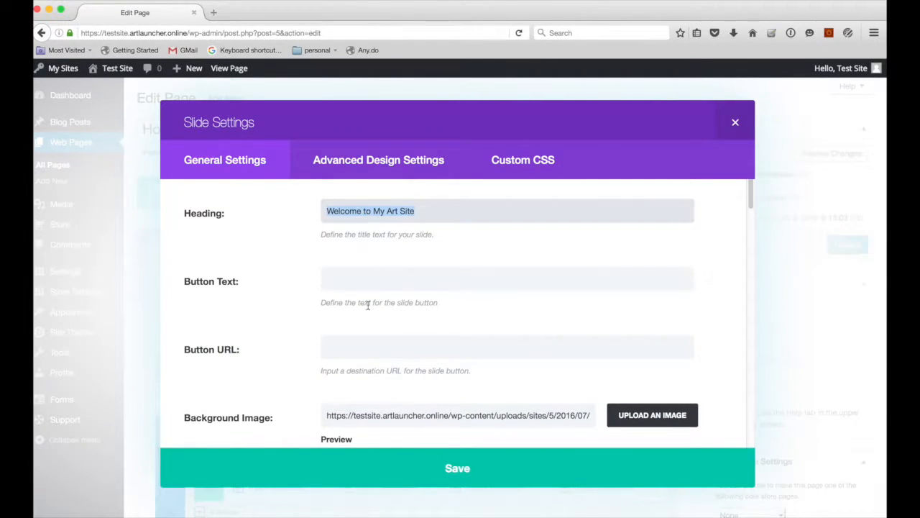
{"action": "scroll", "coordinate": [371, 316], "scroll_direction": "down", "scroll_amount": 5}
{"action": "scroll", "coordinate": [371, 323], "scroll_direction": "up", "scroll_amount": 3}
{"action": "scroll", "coordinate": [372, 322], "scroll_direction": "down", "scroll_amount": 4}
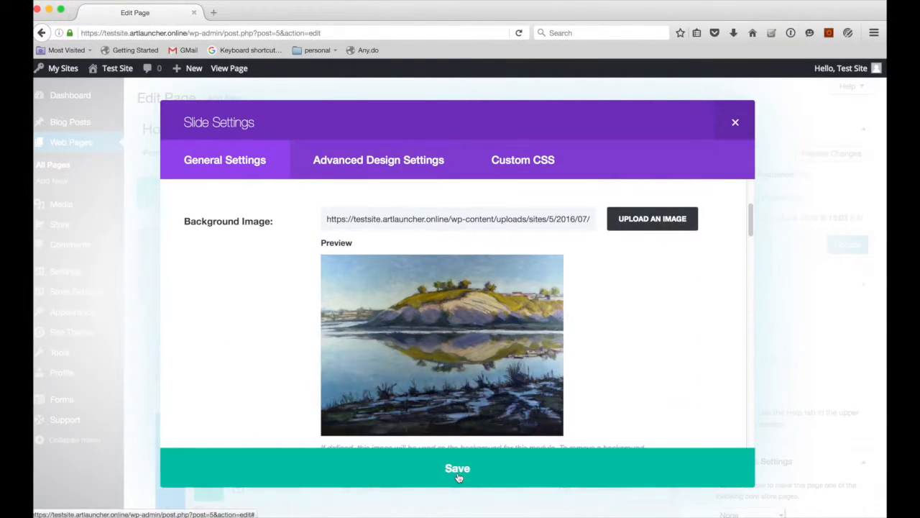
Step: Save the slide and the Fullwidth Slider module, and update the Home page
{"action": "left_click", "coordinate": [459, 476]}
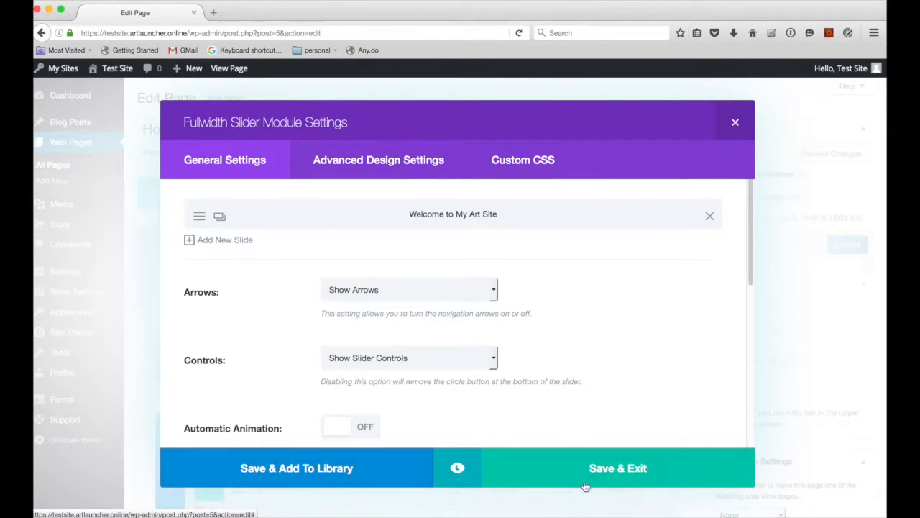
{"action": "left_click", "coordinate": [620, 469]}
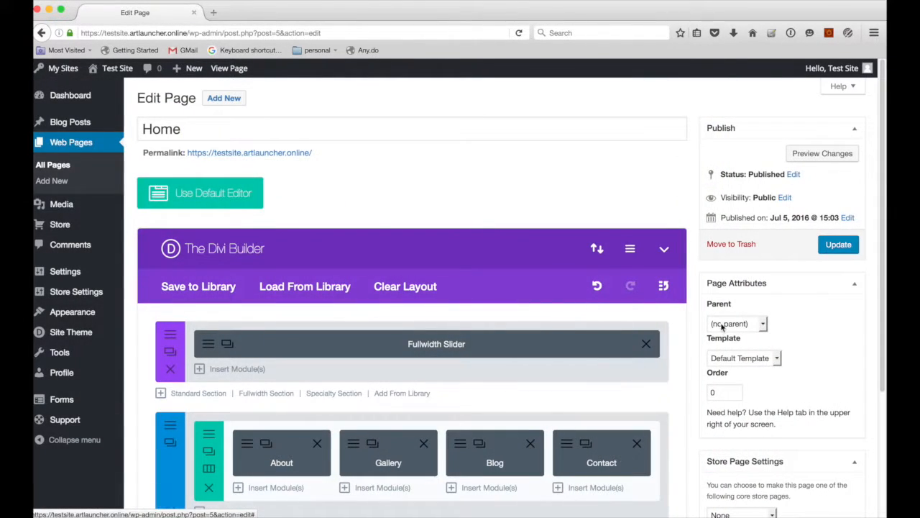
{"action": "left_click", "coordinate": [834, 245]}
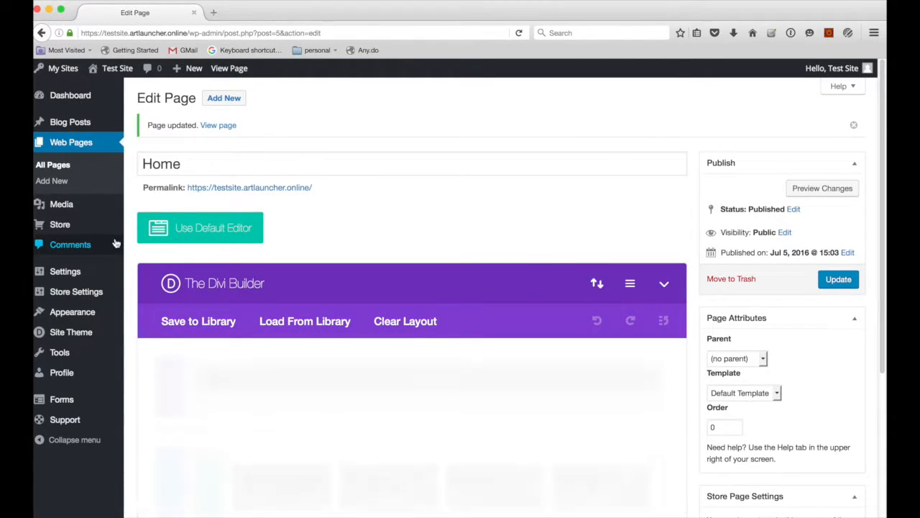
Step: Open the live site in a new browser tab and check how the home page slider looks
{"action": "mouse_move", "coordinate": [115, 70]}
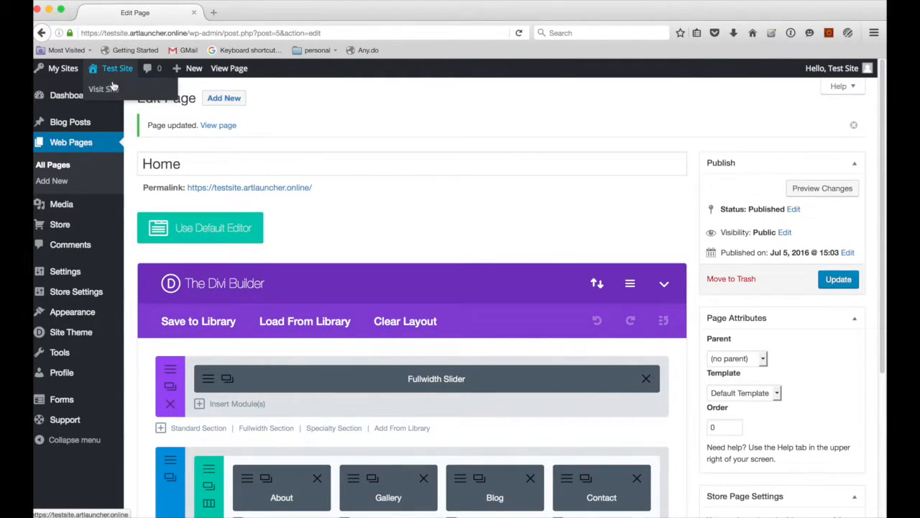
{"action": "right_click", "coordinate": [109, 91]}
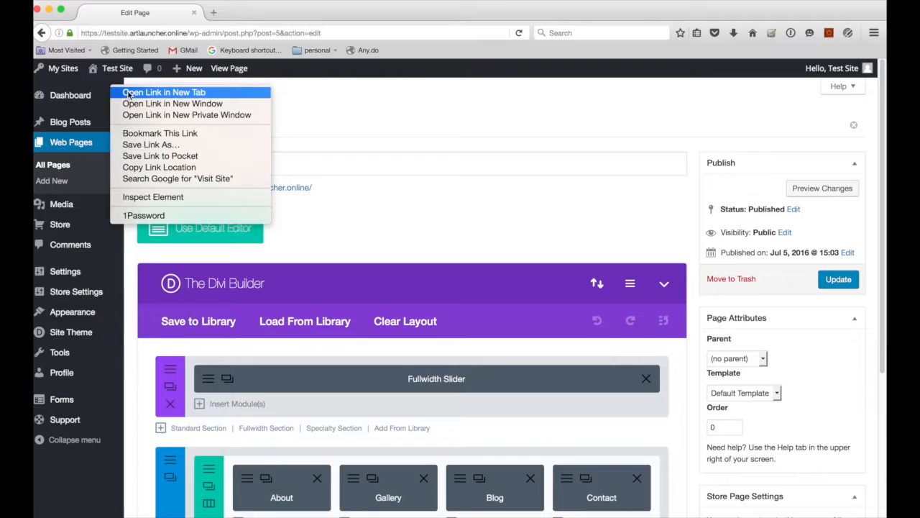
{"action": "left_click", "coordinate": [133, 92]}
{"action": "left_click", "coordinate": [270, 13]}
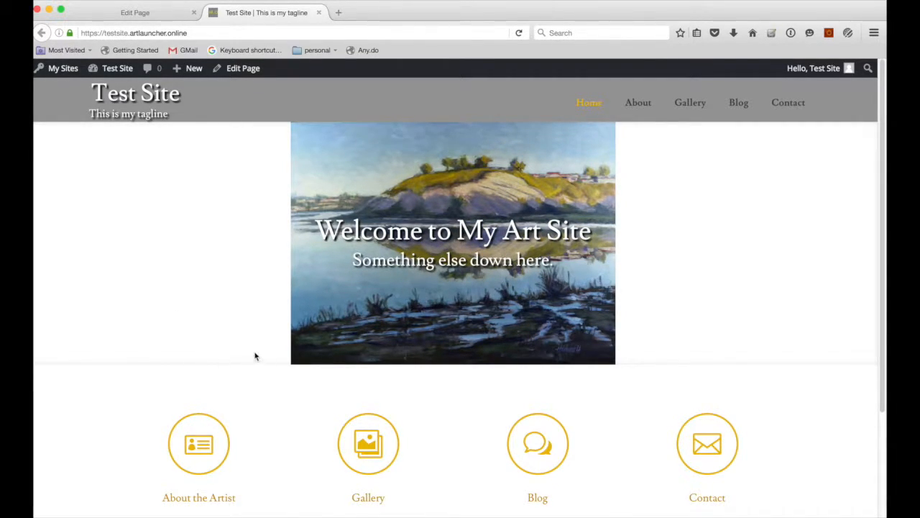
Step: In the page editor, reopen the Fullwidth Slider's slide and set its background image size to Default
{"action": "left_click", "coordinate": [130, 11]}
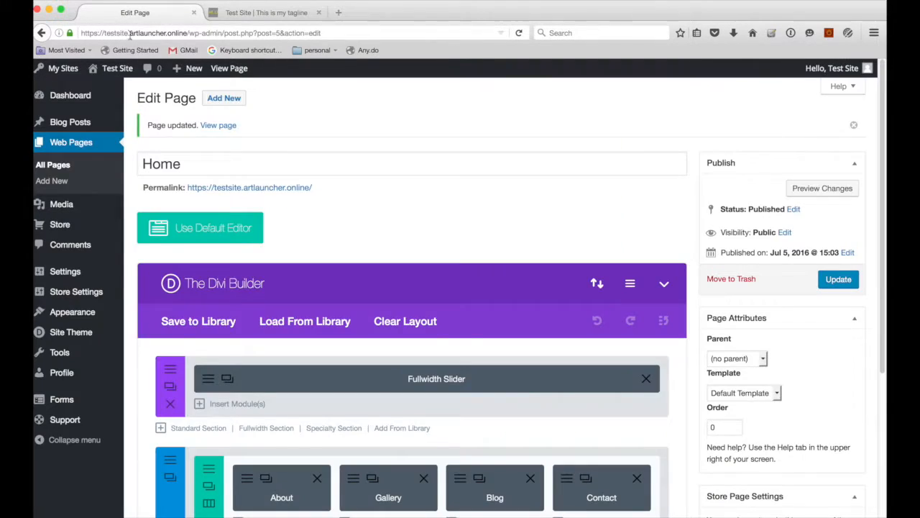
{"action": "left_click", "coordinate": [205, 387]}
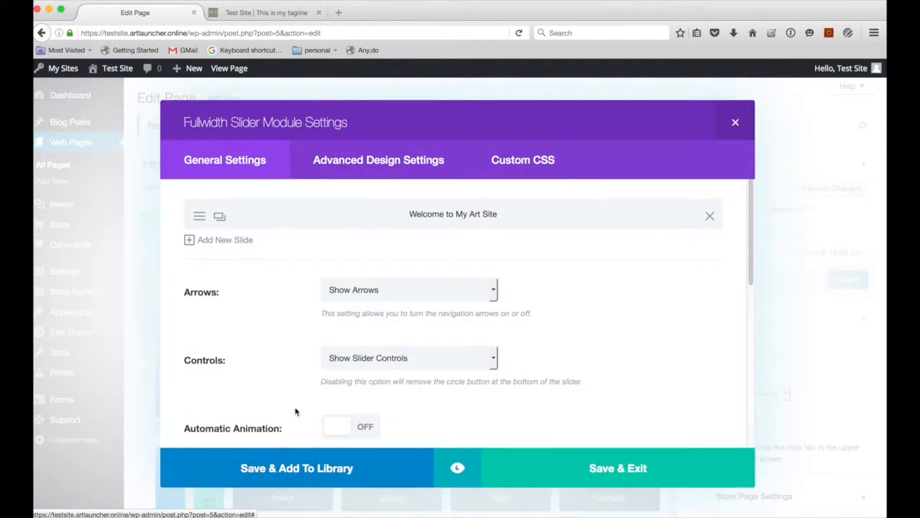
{"action": "scroll", "coordinate": [238, 256], "scroll_direction": "down", "scroll_amount": 2}
{"action": "scroll", "coordinate": [230, 248], "scroll_direction": "up", "scroll_amount": 3}
{"action": "left_click", "coordinate": [212, 215]}
{"action": "scroll", "coordinate": [292, 335], "scroll_direction": "down", "scroll_amount": 6}
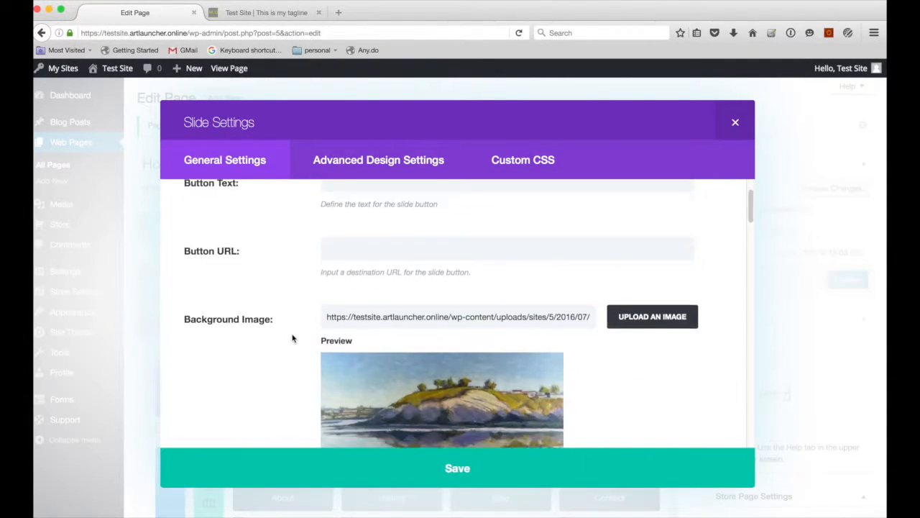
{"action": "scroll", "coordinate": [359, 383], "scroll_direction": "down", "scroll_amount": 3}
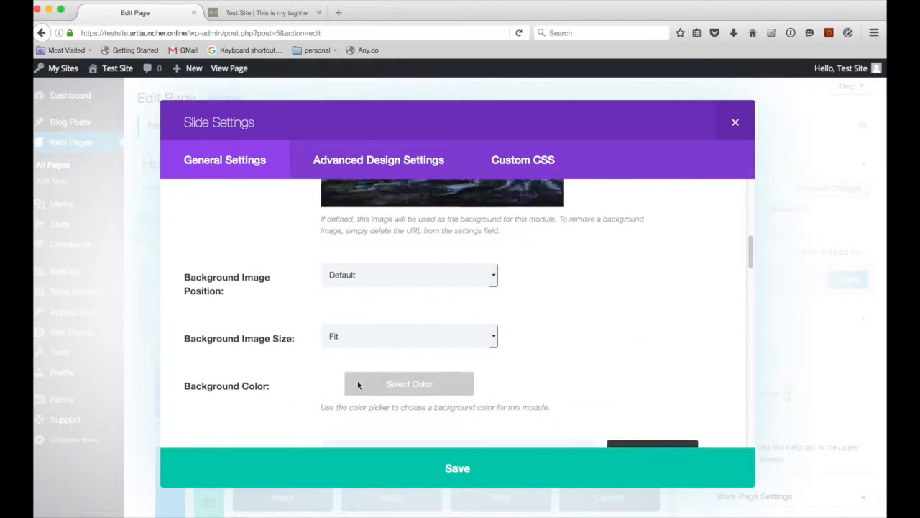
{"action": "left_click", "coordinate": [347, 328]}
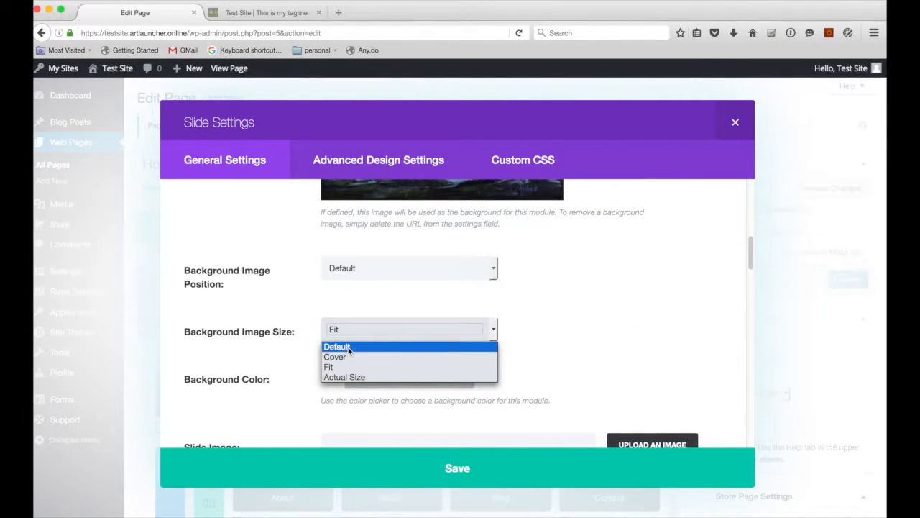
{"action": "left_click", "coordinate": [349, 348]}
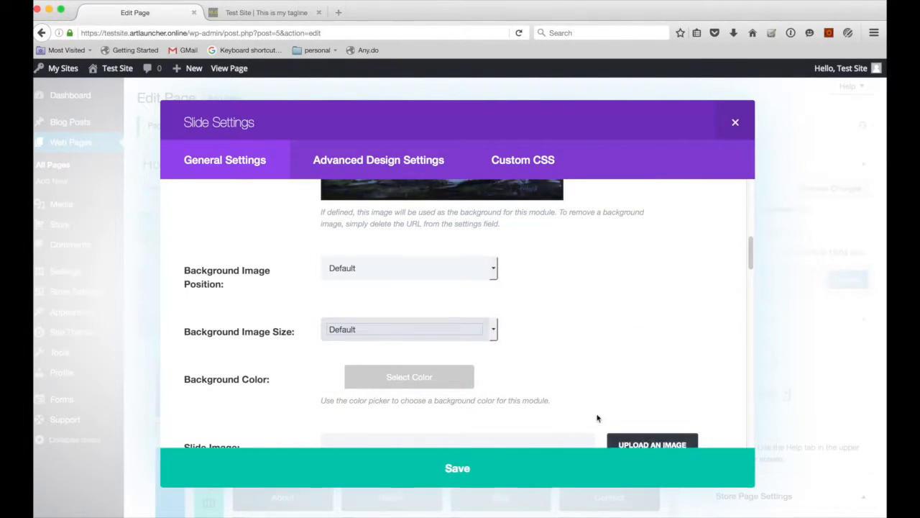
Step: Save the slide and the Fullwidth Slider module, and publish the change to the Home page
{"action": "left_click", "coordinate": [462, 471]}
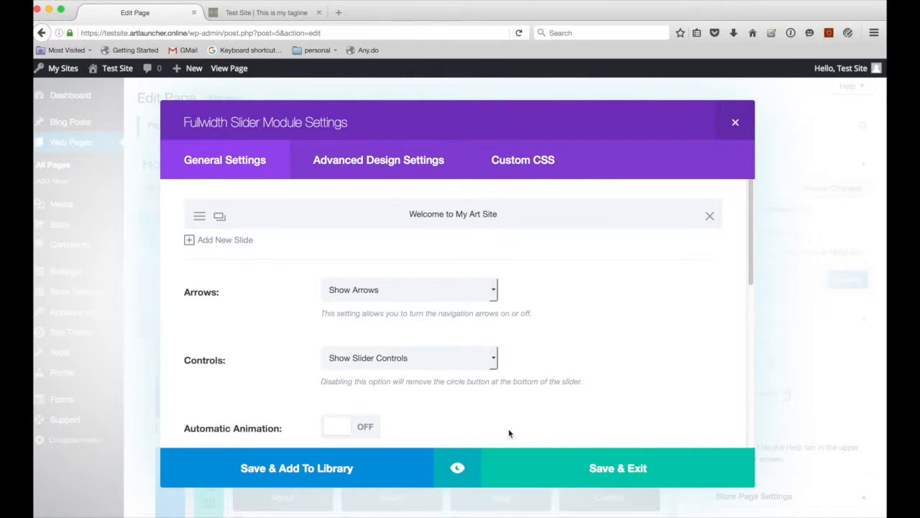
{"action": "left_click", "coordinate": [612, 471]}
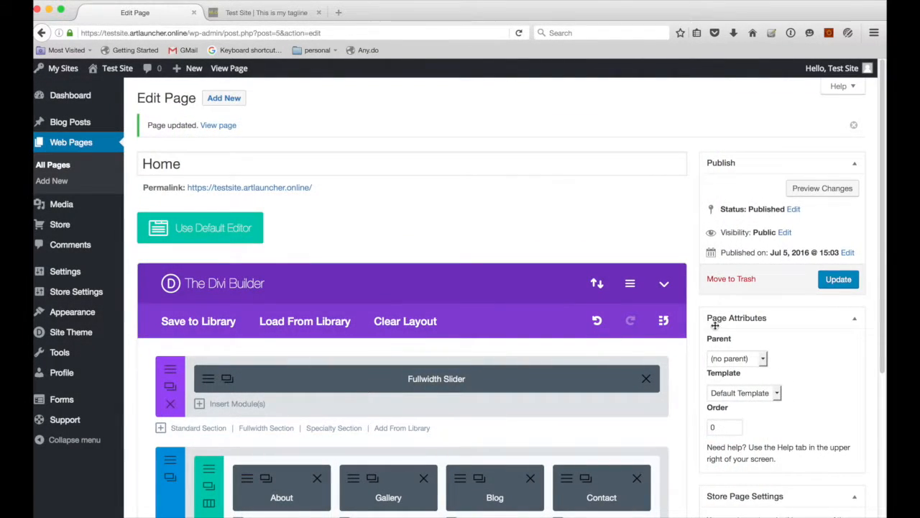
{"action": "left_click", "coordinate": [836, 280]}
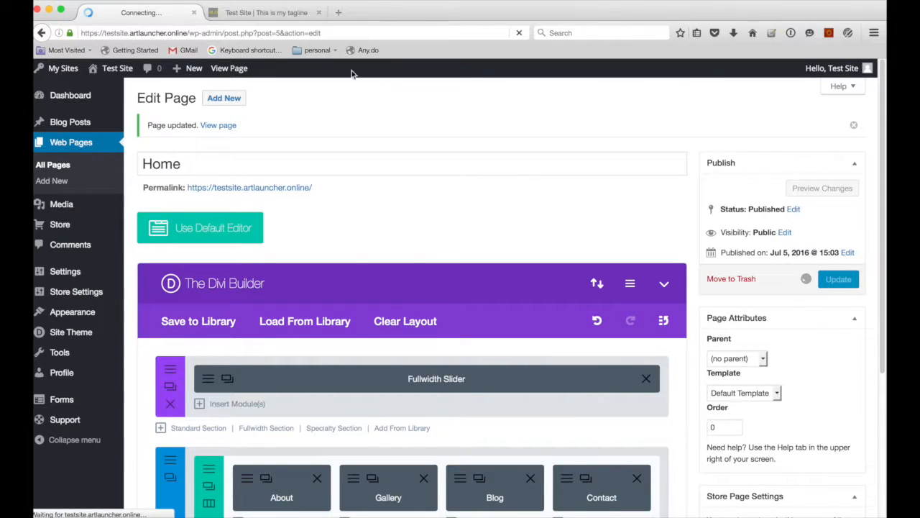
Step: Reload the live home page to check the slider image, and return to the page editor
{"action": "left_click", "coordinate": [257, 13]}
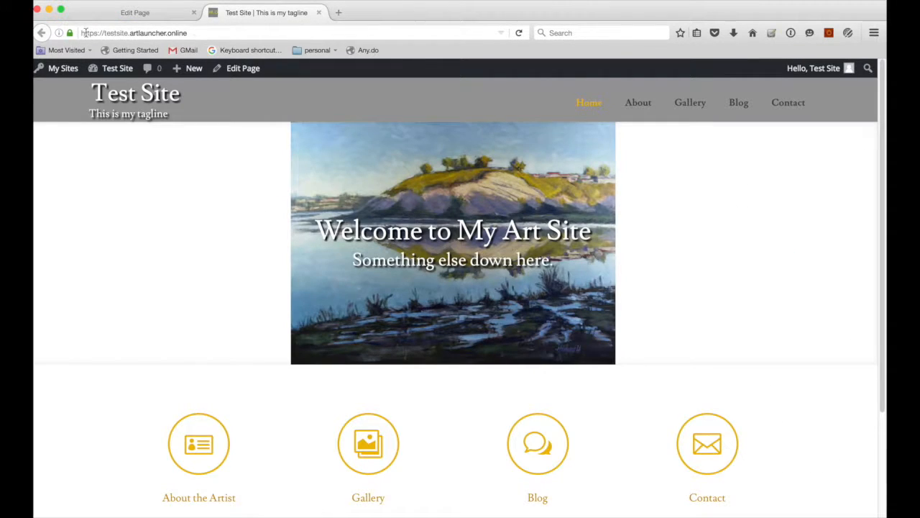
{"action": "left_click", "coordinate": [519, 33]}
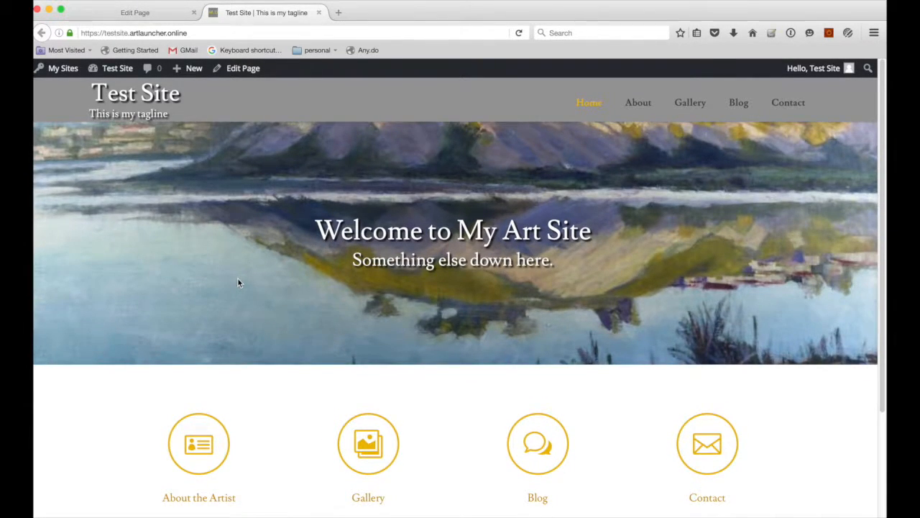
{"action": "left_click", "coordinate": [115, 13]}
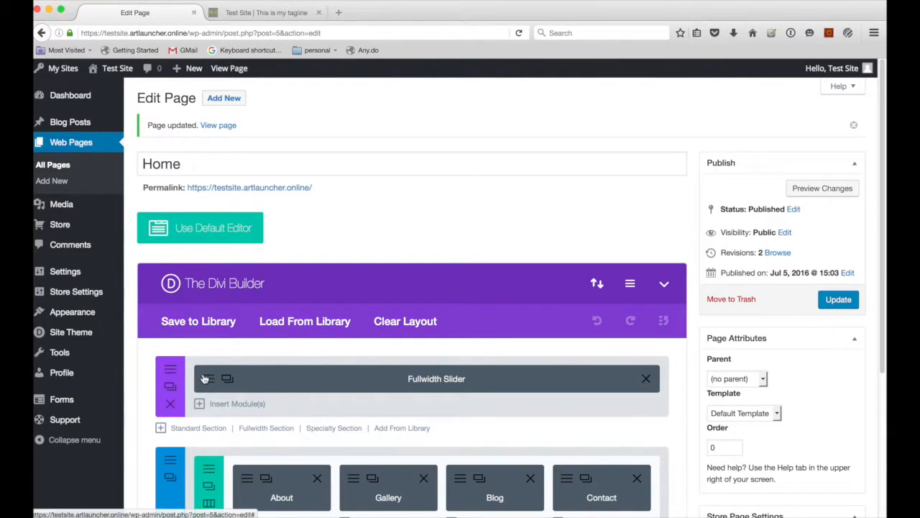
Step: Reopen the Fullwidth Slider's "Welcome to My Art Site" slide at its background image options
{"action": "left_click", "coordinate": [299, 387]}
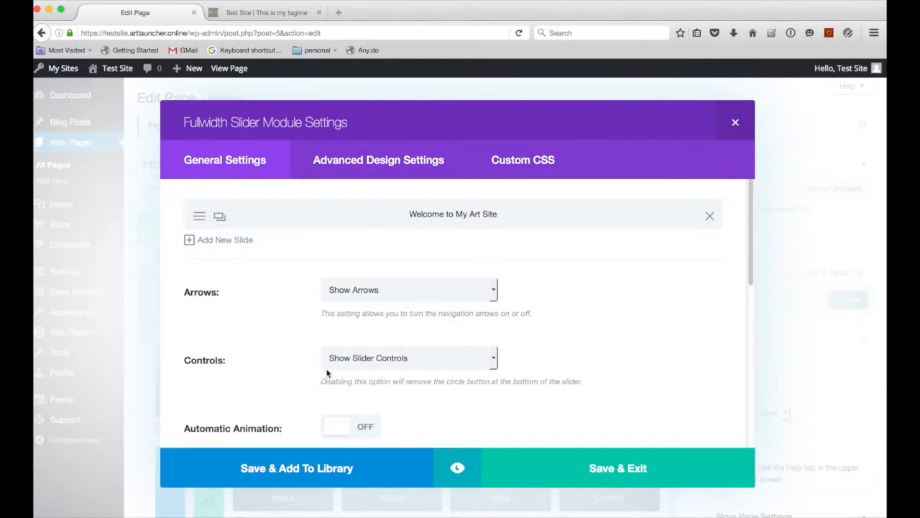
{"action": "scroll", "coordinate": [346, 343], "scroll_direction": "down", "scroll_amount": 5}
{"action": "scroll", "coordinate": [346, 344], "scroll_direction": "up", "scroll_amount": 5}
{"action": "left_click", "coordinate": [233, 236]}
{"action": "scroll", "coordinate": [327, 340], "scroll_direction": "down", "scroll_amount": 1}
{"action": "scroll", "coordinate": [327, 341], "scroll_direction": "down", "scroll_amount": 8}
Step: Keep the background image position at Default, try Cover as the image size, and set the size back to Default
{"action": "left_click", "coordinate": [352, 307]}
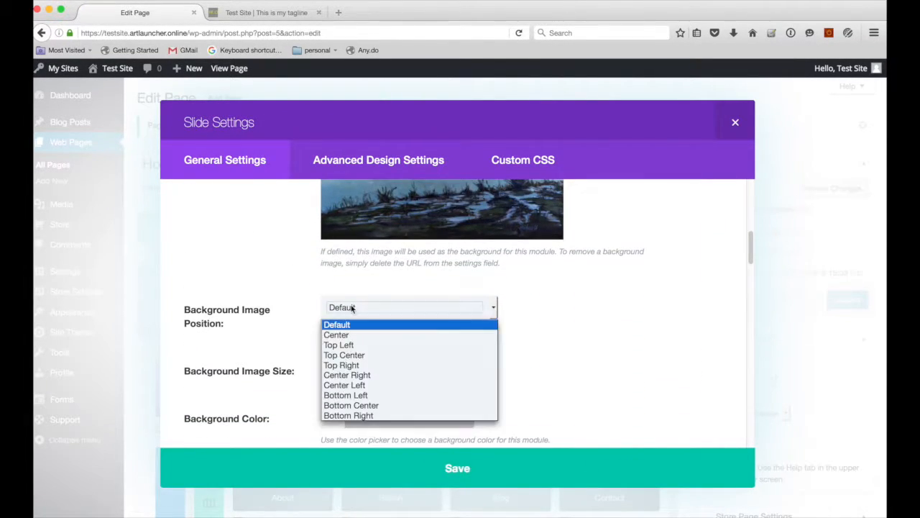
{"action": "left_click", "coordinate": [350, 325]}
{"action": "left_click", "coordinate": [360, 369]}
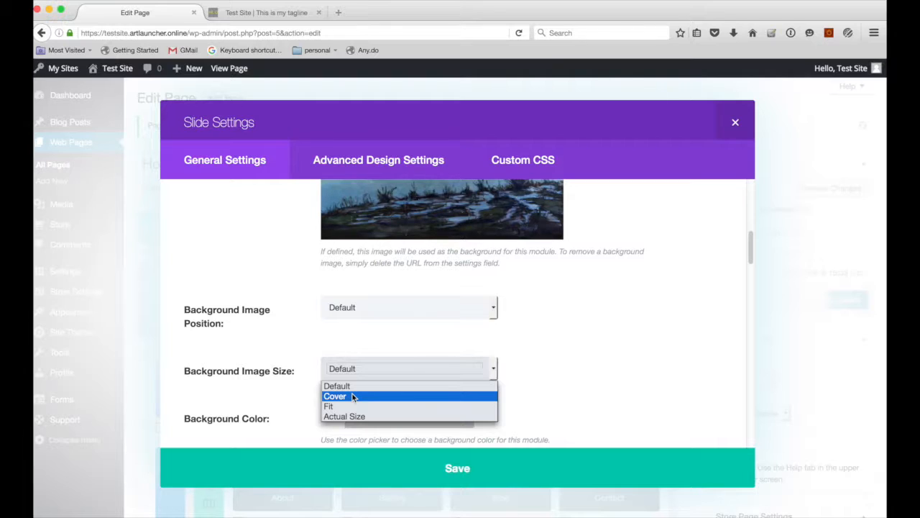
{"action": "left_click", "coordinate": [353, 397]}
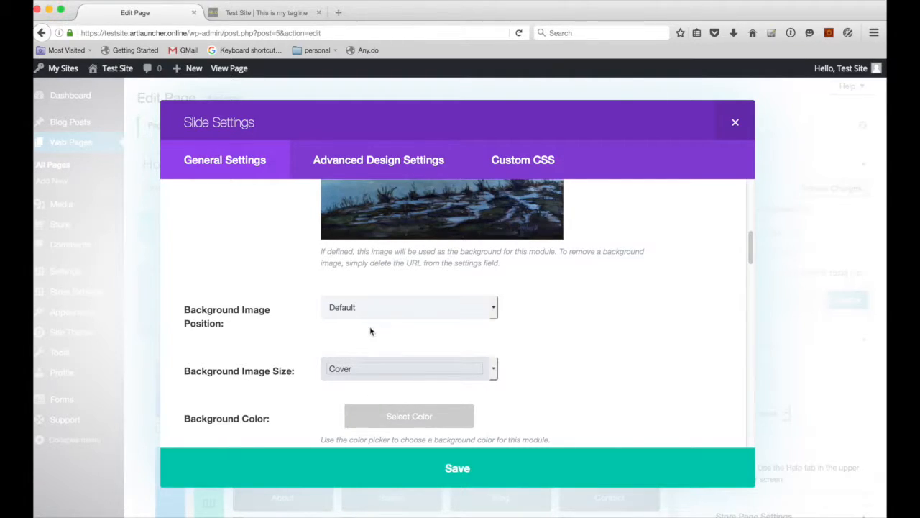
{"action": "left_click", "coordinate": [352, 372]}
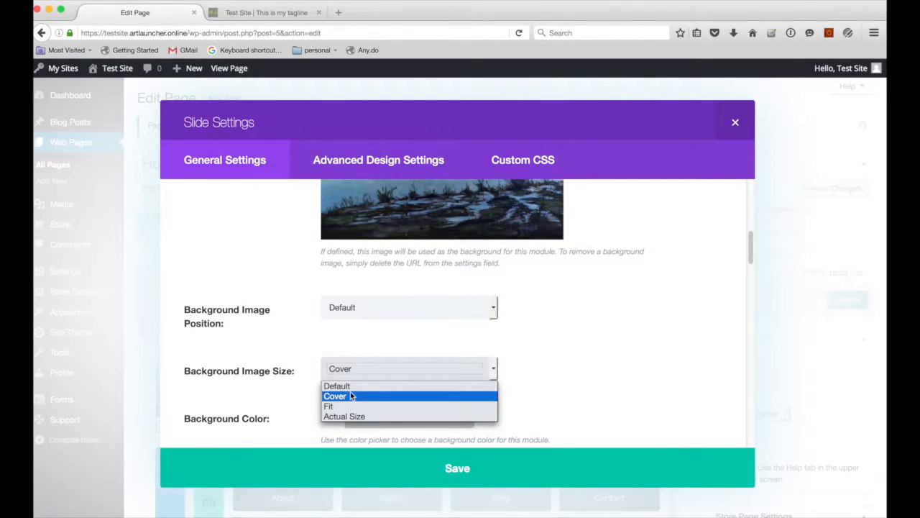
{"action": "left_click", "coordinate": [351, 386]}
Step: Set the slide's background image position to Top Center, and preview the saved slide in the module settings
{"action": "left_click", "coordinate": [355, 307]}
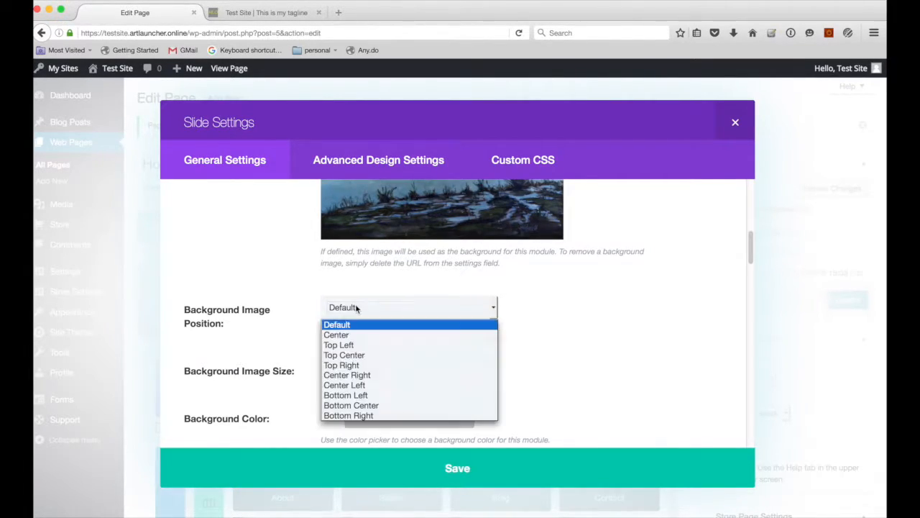
{"action": "left_click", "coordinate": [356, 357]}
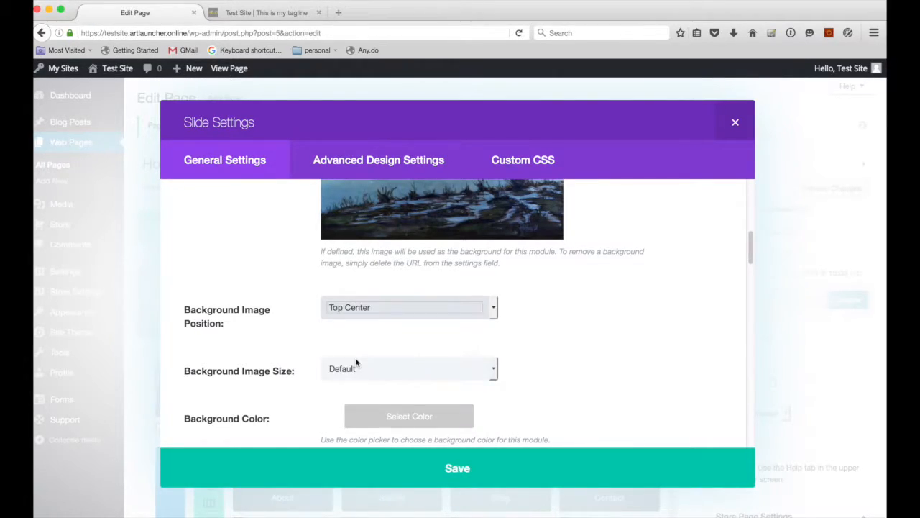
{"action": "left_click", "coordinate": [455, 469]}
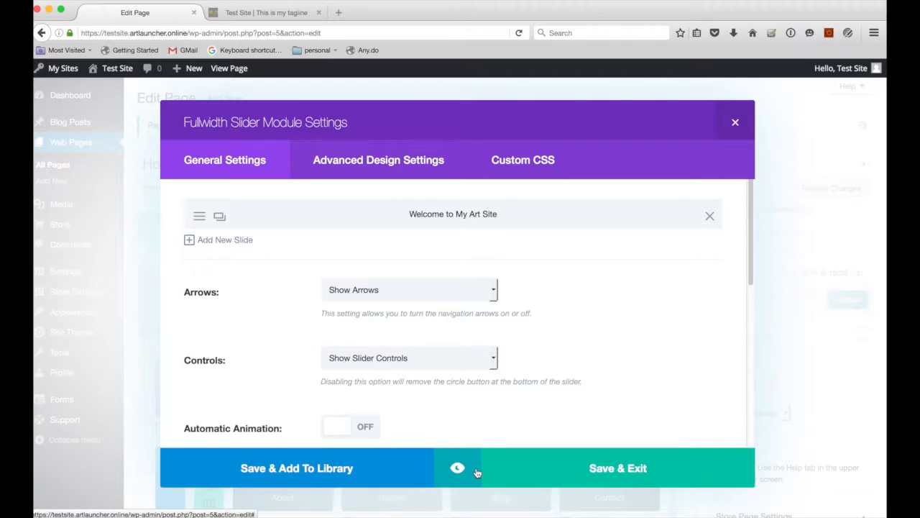
{"action": "left_click", "coordinate": [474, 471]}
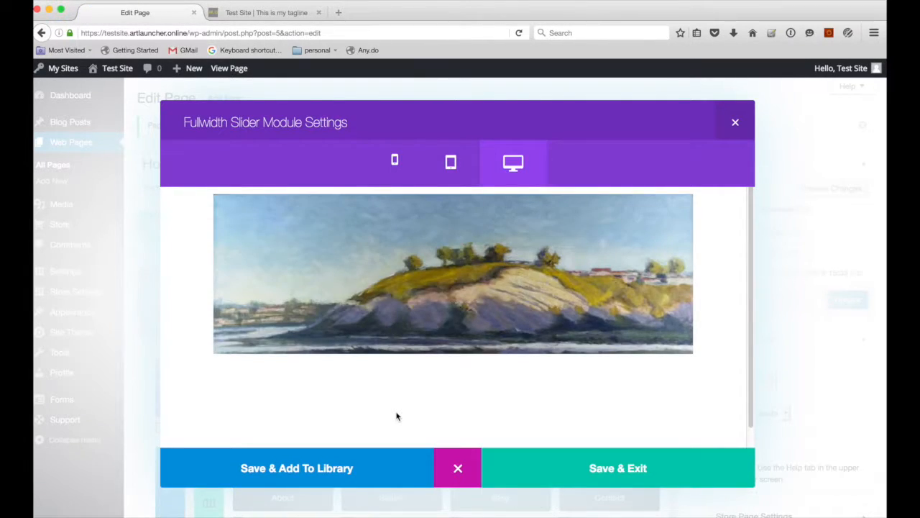
{"action": "left_click", "coordinate": [459, 470]}
Step: Change the slide's background image position to Center Right, and preview the saved slide in the module settings
{"action": "scroll", "coordinate": [374, 363], "scroll_direction": "down", "scroll_amount": 3}
{"action": "scroll", "coordinate": [371, 368], "scroll_direction": "up", "scroll_amount": 3}
{"action": "left_click", "coordinate": [201, 225]}
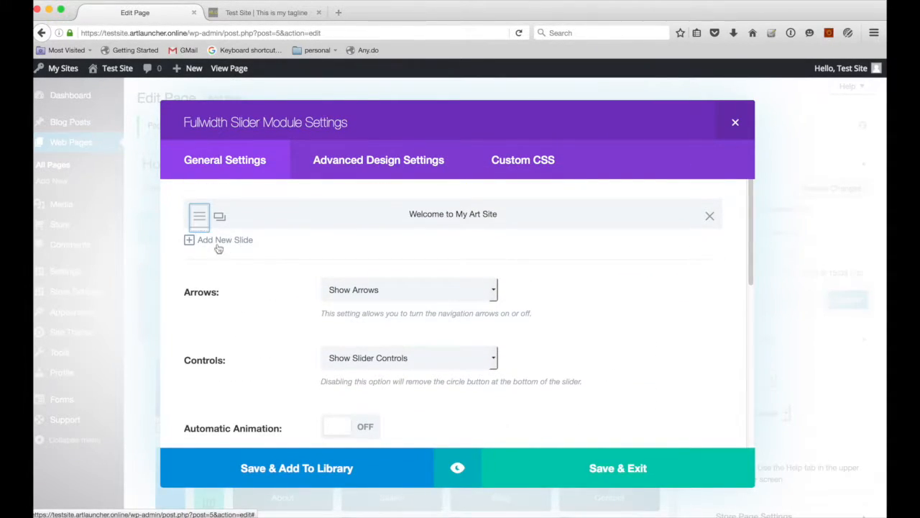
{"action": "scroll", "coordinate": [338, 353], "scroll_direction": "down", "scroll_amount": 5}
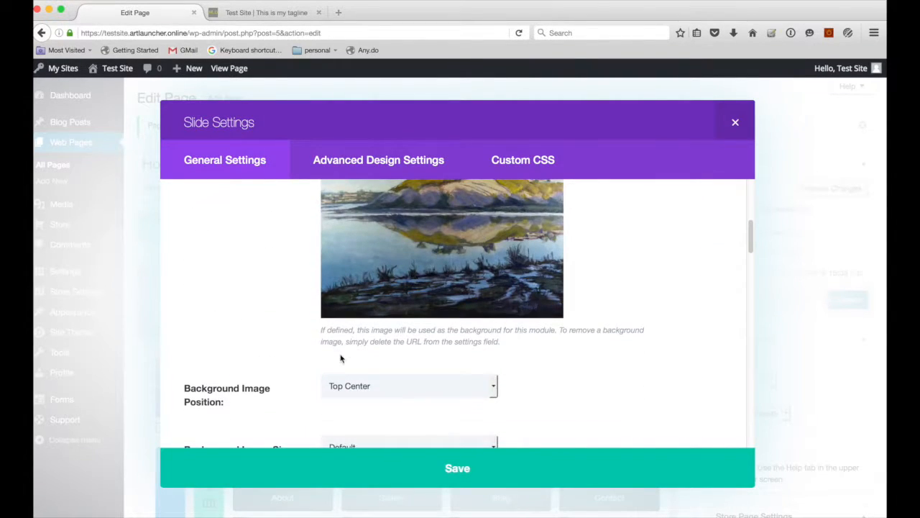
{"action": "left_click", "coordinate": [371, 387]}
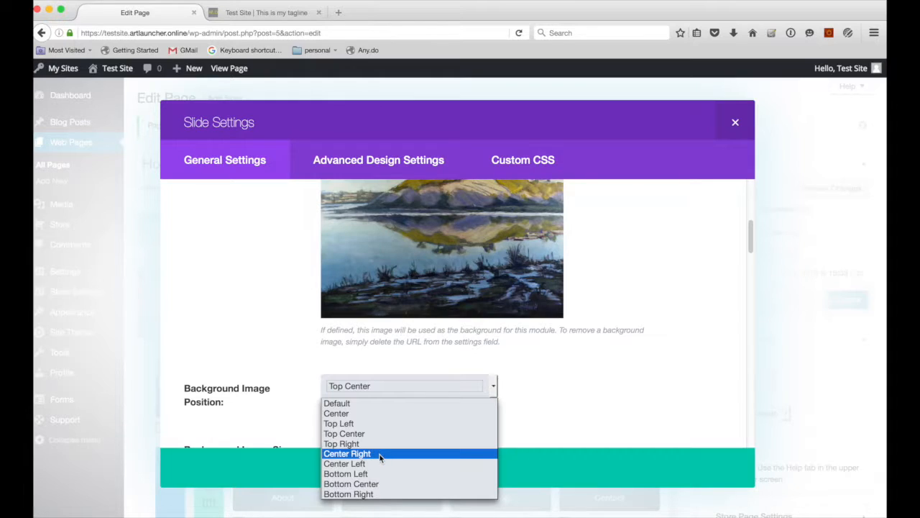
{"action": "left_click", "coordinate": [378, 454]}
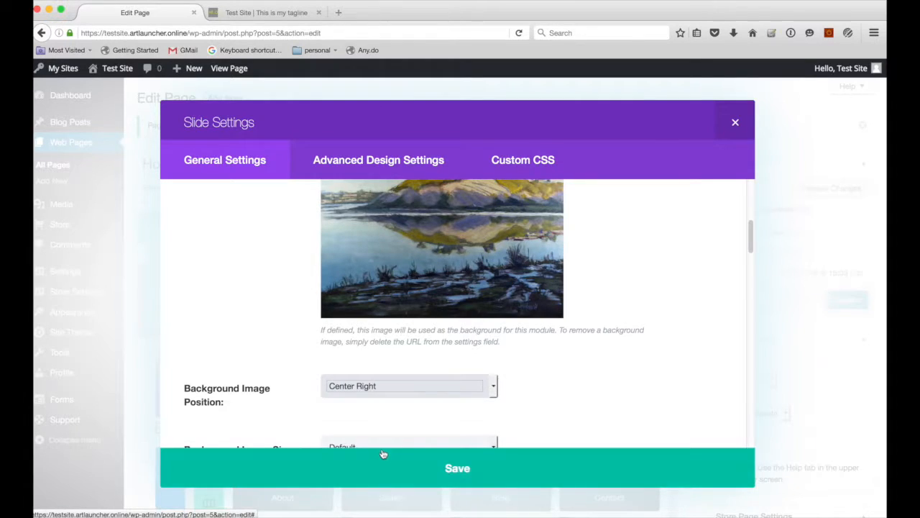
{"action": "left_click", "coordinate": [460, 468]}
{"action": "left_click", "coordinate": [457, 468]}
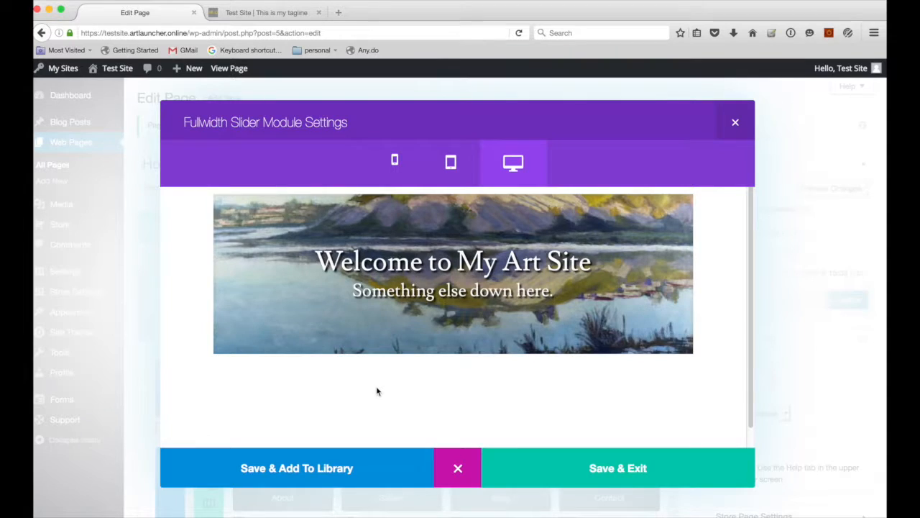
{"action": "left_click", "coordinate": [457, 468]}
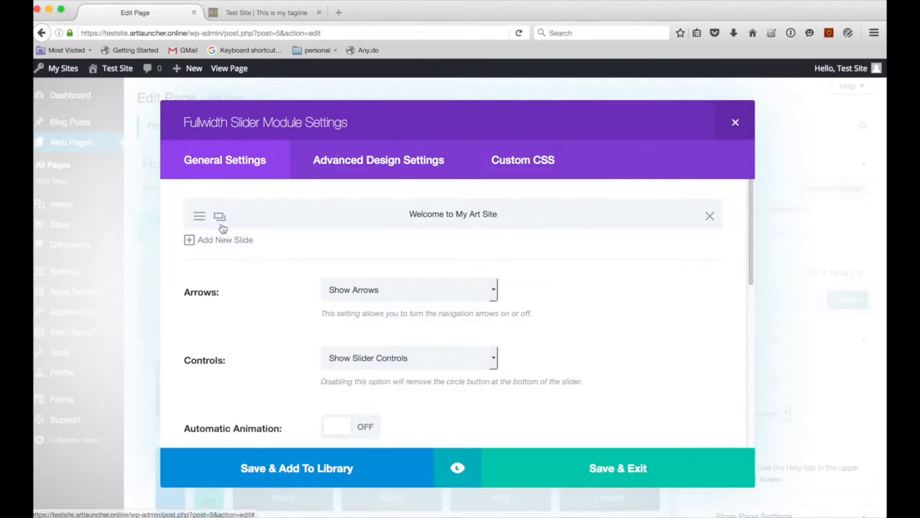
Step: Set the slide's background image position to Default and the image size to Cover, and save the slide
{"action": "scroll", "coordinate": [302, 343], "scroll_direction": "down", "scroll_amount": 5}
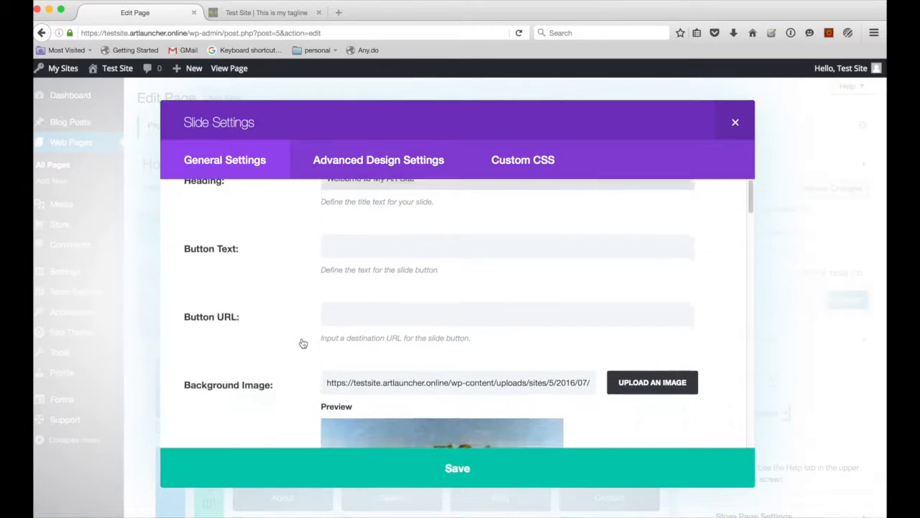
{"action": "left_click", "coordinate": [340, 267]}
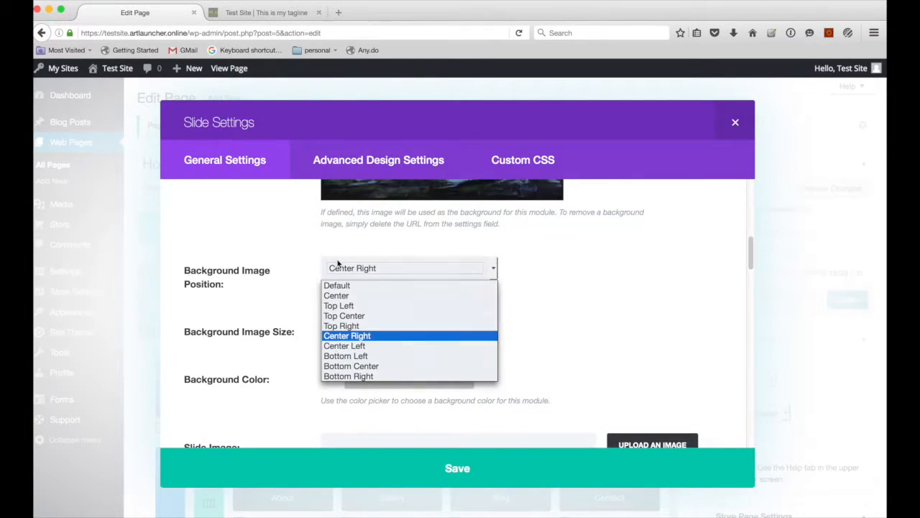
{"action": "left_click", "coordinate": [336, 286]}
{"action": "left_click", "coordinate": [355, 329]}
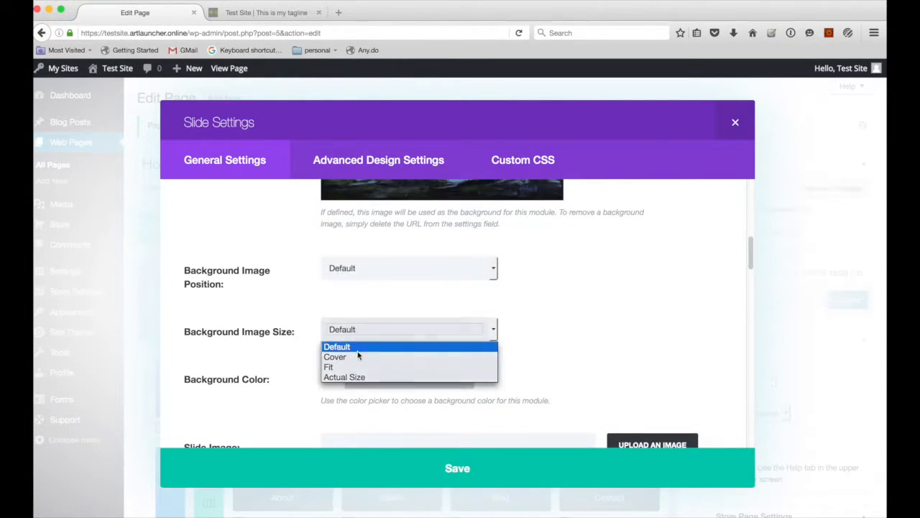
{"action": "left_click", "coordinate": [355, 358]}
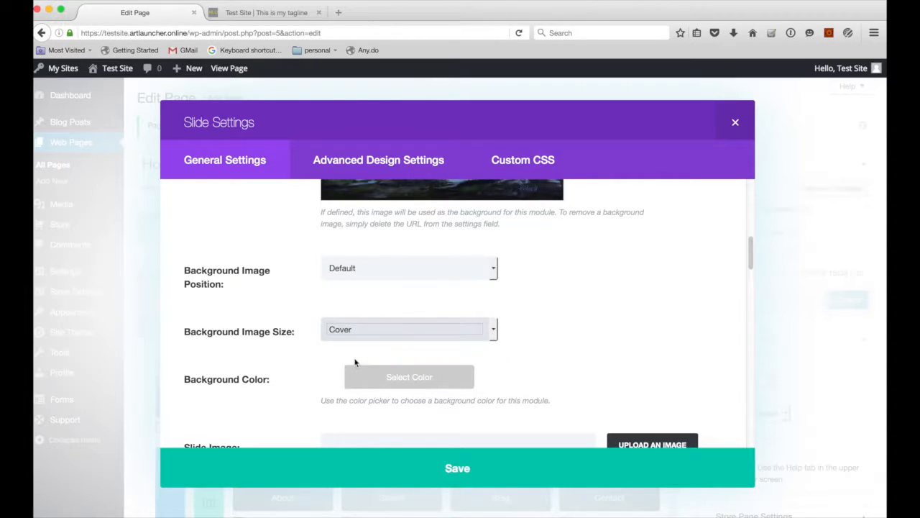
{"action": "left_click", "coordinate": [461, 468]}
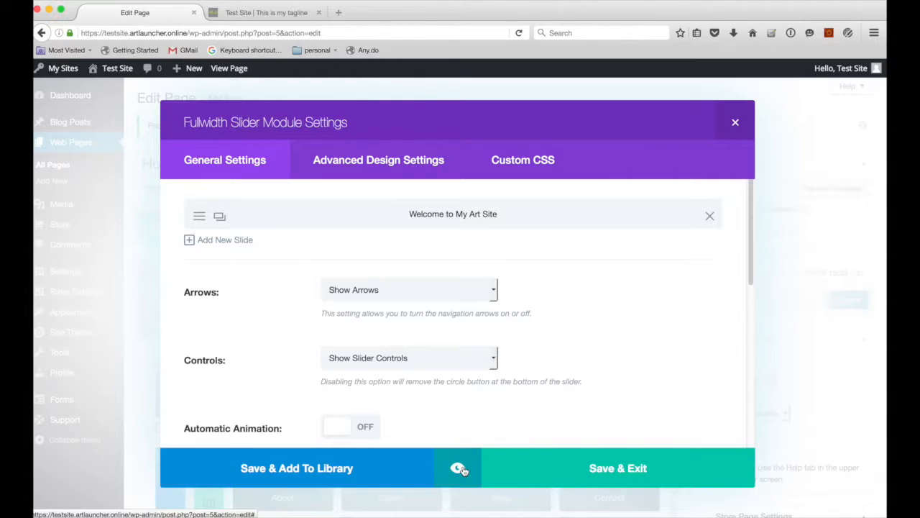
Step: Preview the slider in the module settings, and save the slide with its background image size set to Fit
{"action": "left_click", "coordinate": [458, 470]}
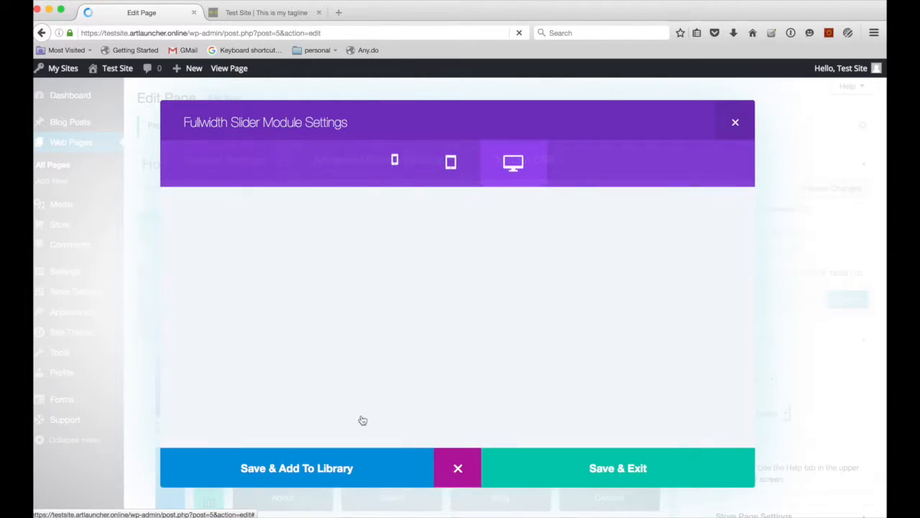
{"action": "left_click", "coordinate": [458, 469]}
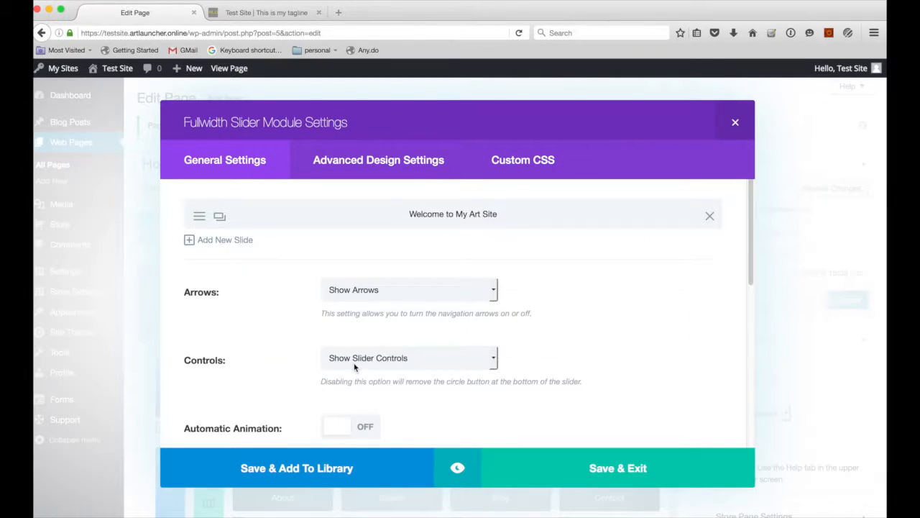
{"action": "left_click", "coordinate": [203, 217]}
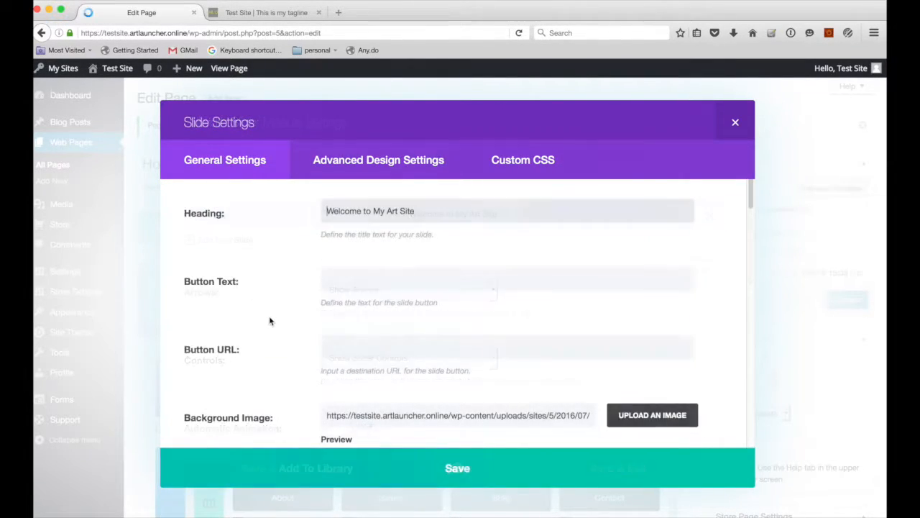
{"action": "scroll", "coordinate": [320, 326], "scroll_direction": "down", "scroll_amount": 8}
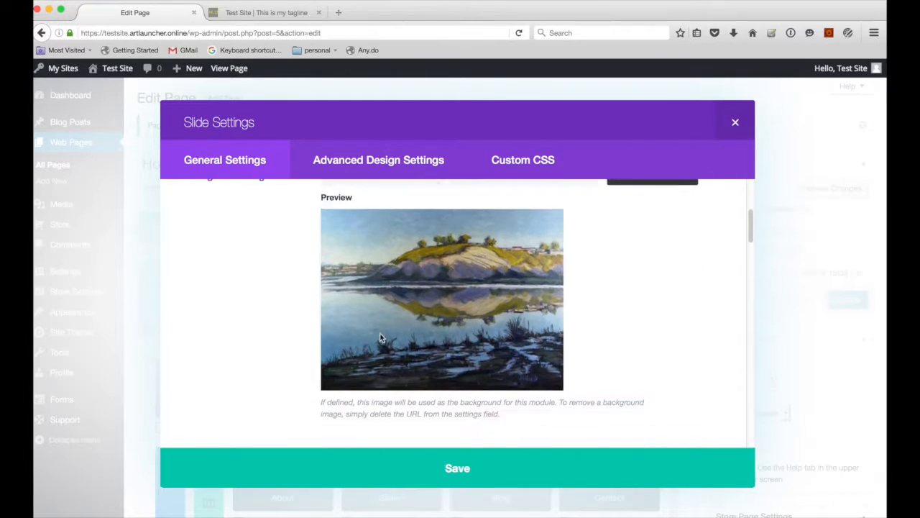
{"action": "scroll", "coordinate": [384, 353], "scroll_direction": "down", "scroll_amount": 3}
{"action": "left_click", "coordinate": [370, 331]}
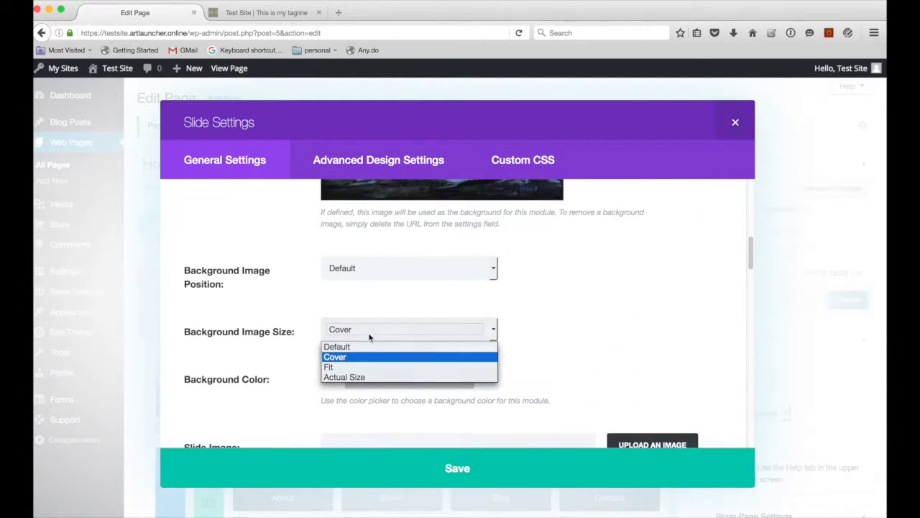
{"action": "left_click", "coordinate": [365, 367]}
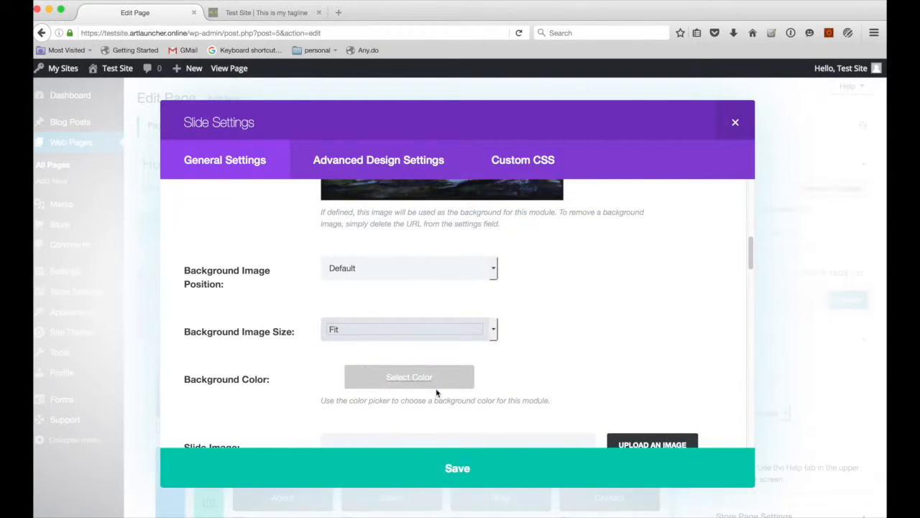
{"action": "left_click", "coordinate": [457, 471]}
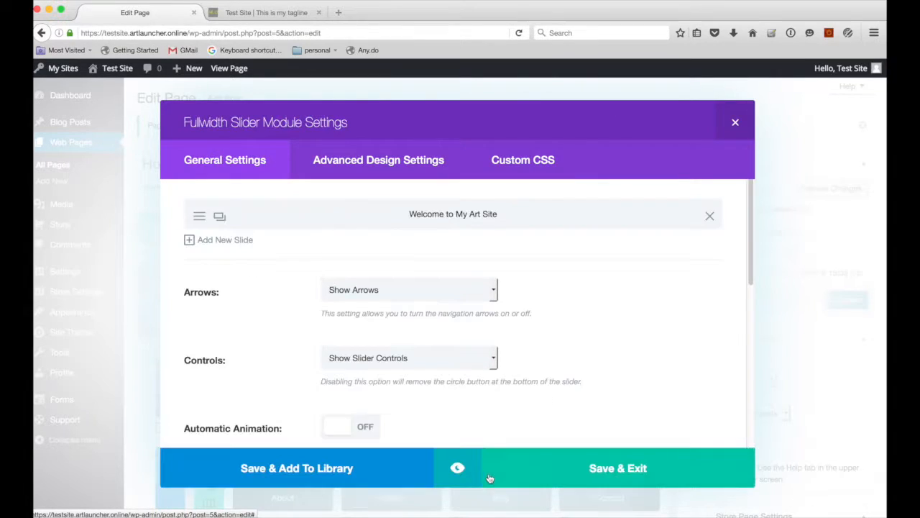
Step: Save the slider module and update the Home page, and reload the live site to check the slider
{"action": "left_click", "coordinate": [608, 476]}
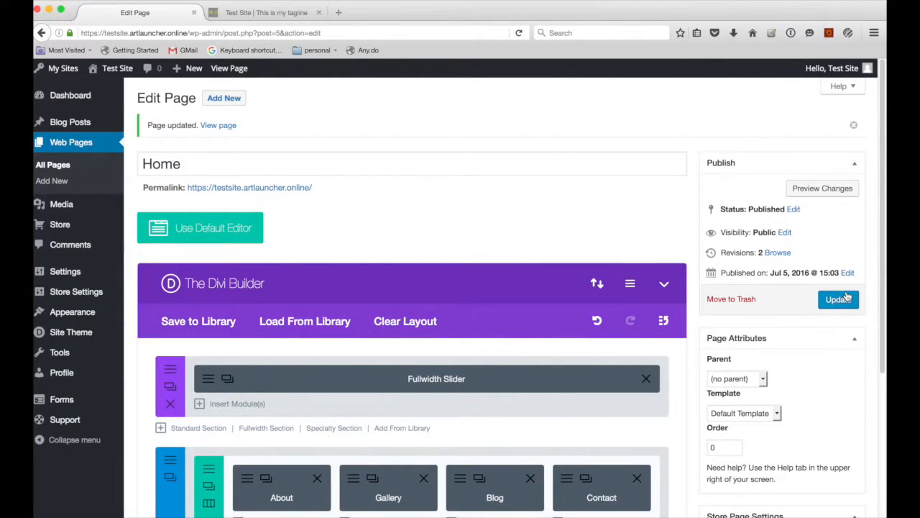
{"action": "left_click", "coordinate": [841, 300]}
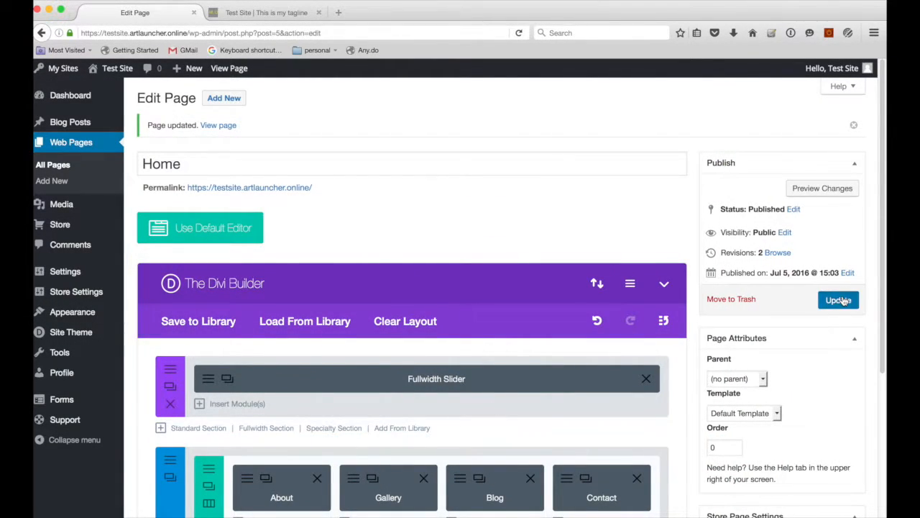
{"action": "left_click", "coordinate": [223, 11]}
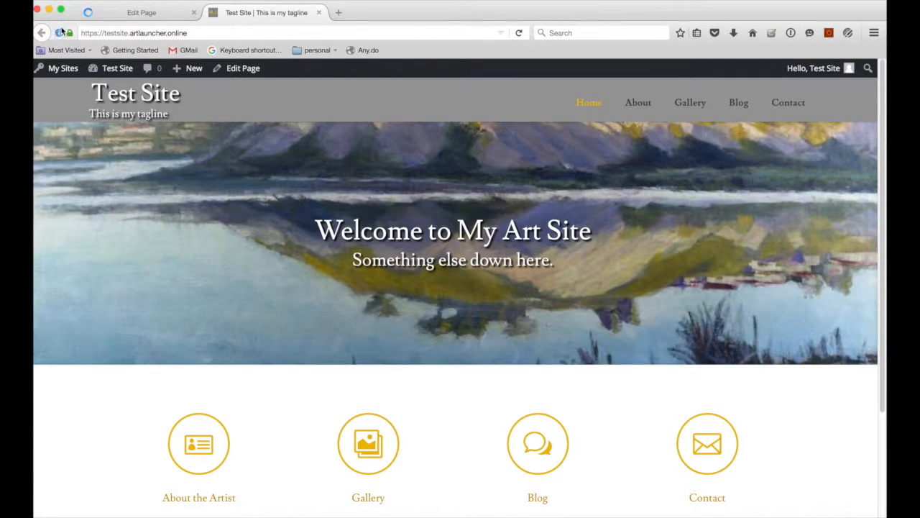
{"action": "left_click", "coordinate": [519, 34]}
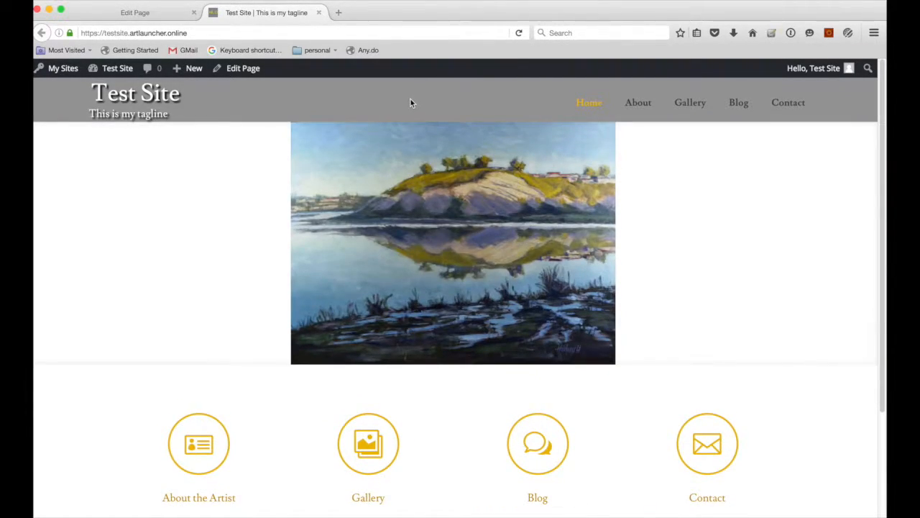
Step: Compare the live page with the builder layout, and delete the About module from the row's first column
{"action": "left_click", "coordinate": [144, 15]}
{"action": "scroll", "coordinate": [303, 252], "scroll_direction": "down", "scroll_amount": 3}
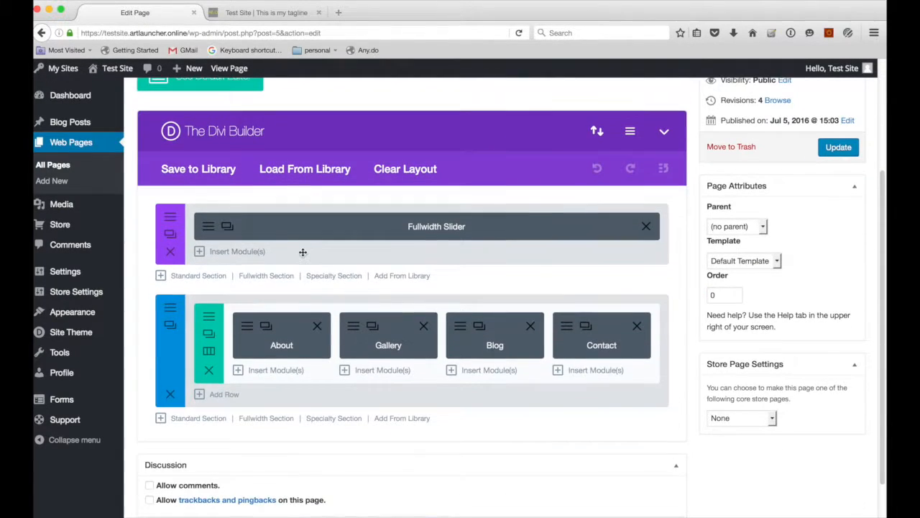
{"action": "left_click", "coordinate": [288, 16]}
{"action": "scroll", "coordinate": [285, 261], "scroll_direction": "down", "scroll_amount": 3}
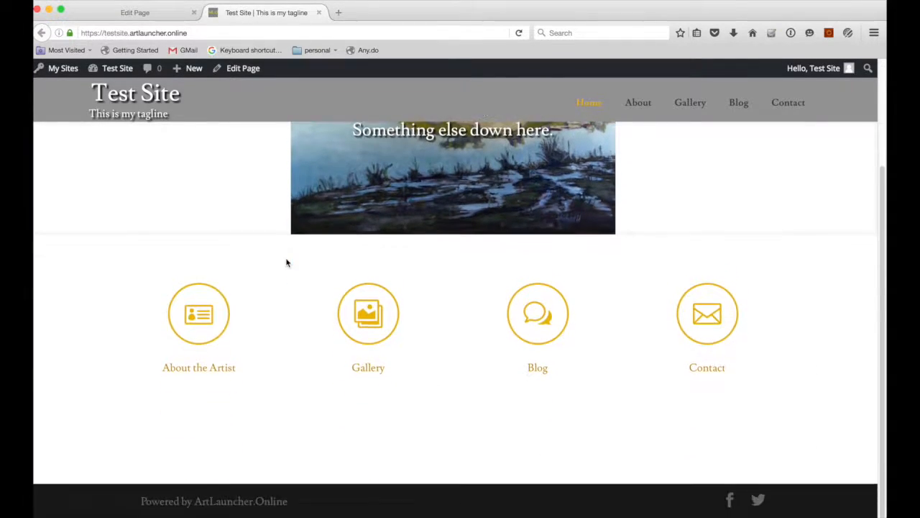
{"action": "left_click", "coordinate": [131, 13]}
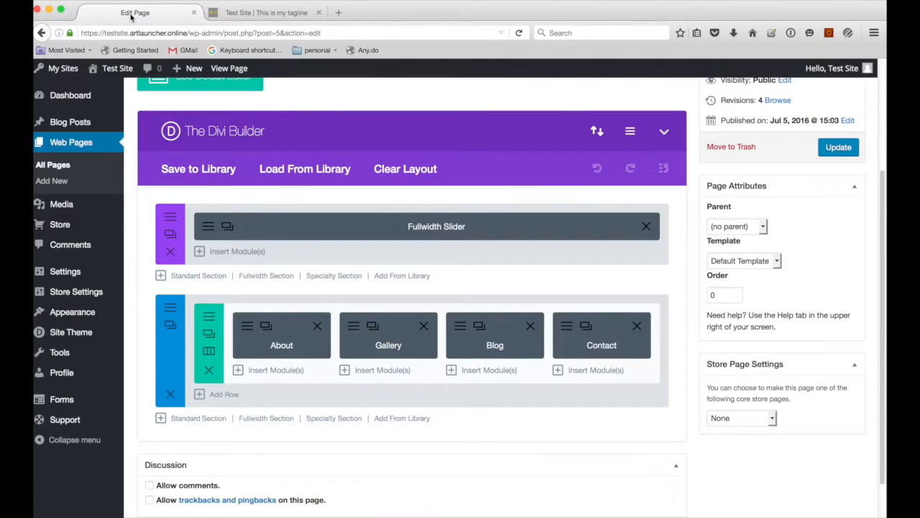
{"action": "left_click", "coordinate": [320, 328]}
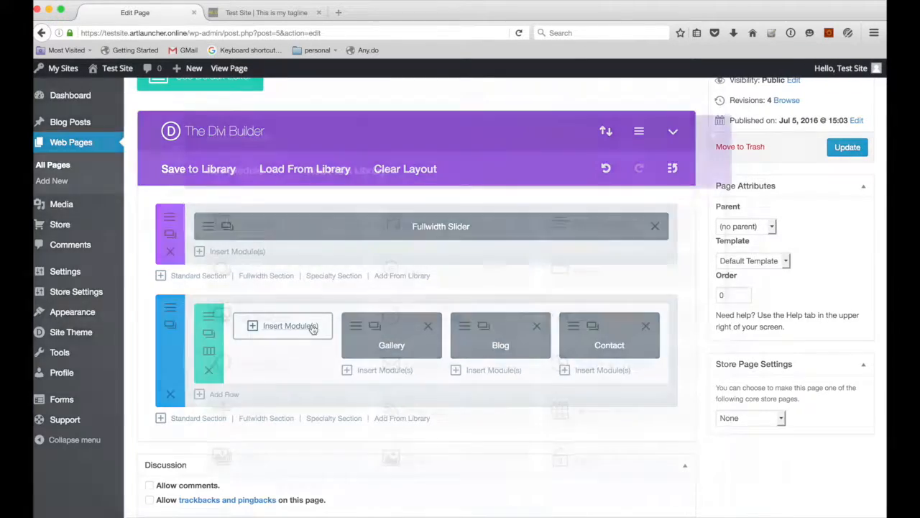
Step: Insert a Blurb module into the emptied first column and title it "Test Title"
{"action": "left_click", "coordinate": [313, 328]}
{"action": "scroll", "coordinate": [312, 329], "scroll_direction": "down", "scroll_amount": 2}
{"action": "scroll", "coordinate": [312, 328], "scroll_direction": "up", "scroll_amount": 2}
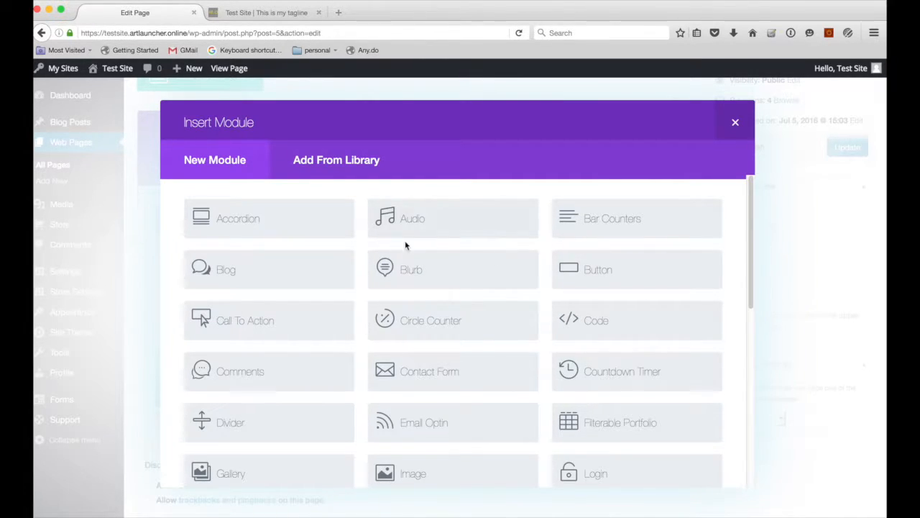
{"action": "left_click", "coordinate": [408, 276]}
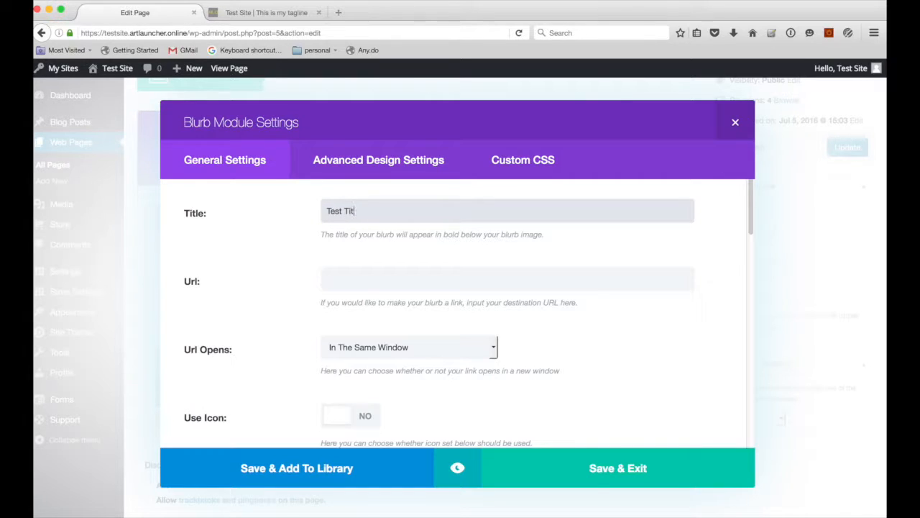
Step: Enter blurb content "This is some text that will go in the blurb area instead of what I had there before. I can put some bullet points, too."
{"action": "scroll", "coordinate": [302, 353], "scroll_direction": "down", "scroll_amount": 1}
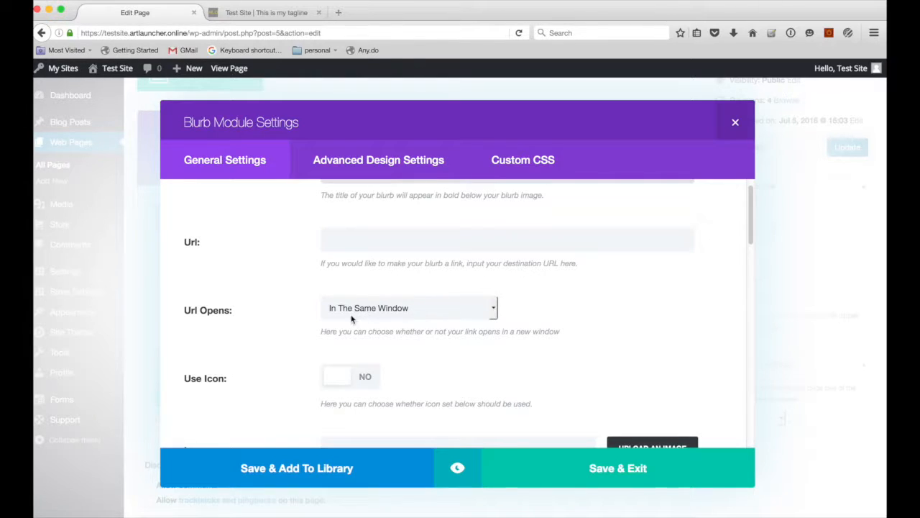
{"action": "scroll", "coordinate": [291, 376], "scroll_direction": "down", "scroll_amount": 4}
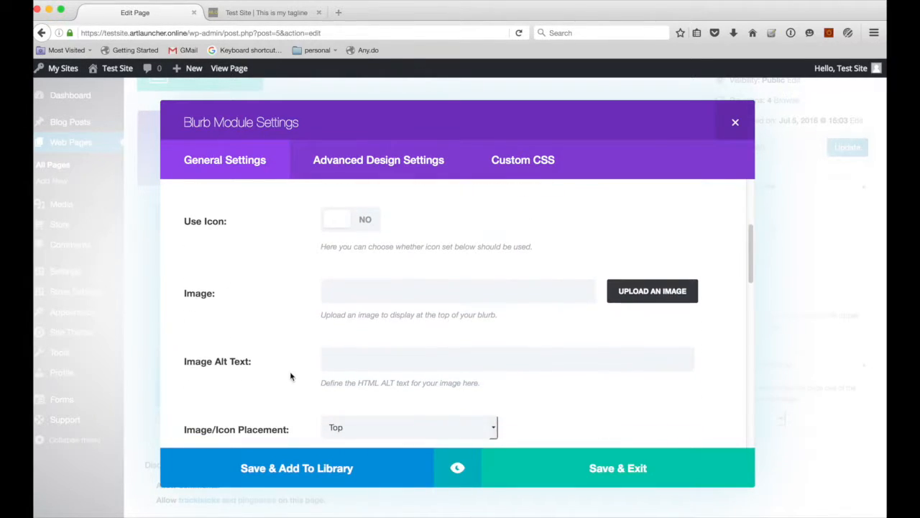
{"action": "scroll", "coordinate": [292, 376], "scroll_direction": "down", "scroll_amount": 2}
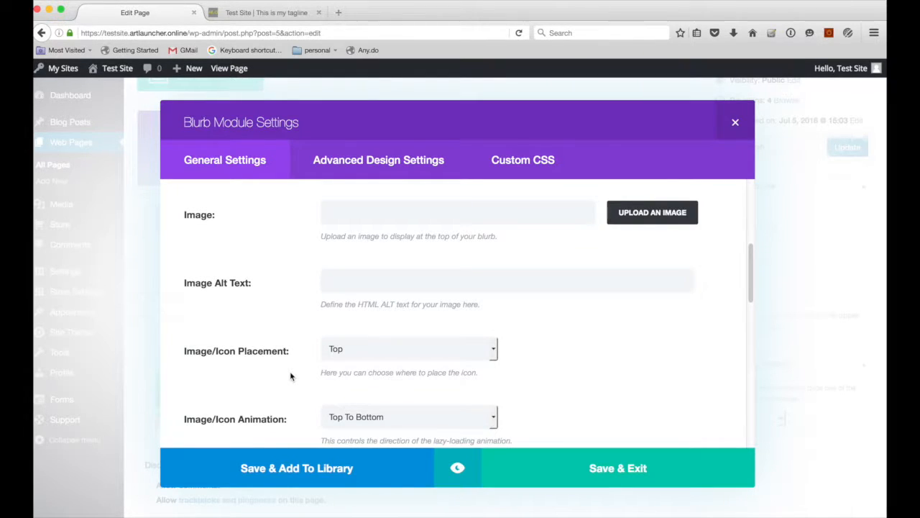
{"action": "scroll", "coordinate": [290, 375], "scroll_direction": "down", "scroll_amount": 2}
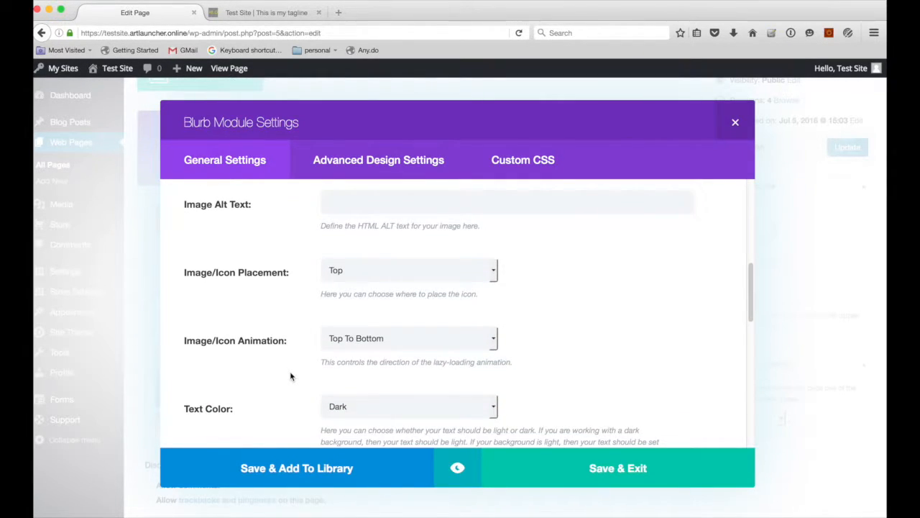
{"action": "scroll", "coordinate": [290, 375], "scroll_direction": "down", "scroll_amount": 2}
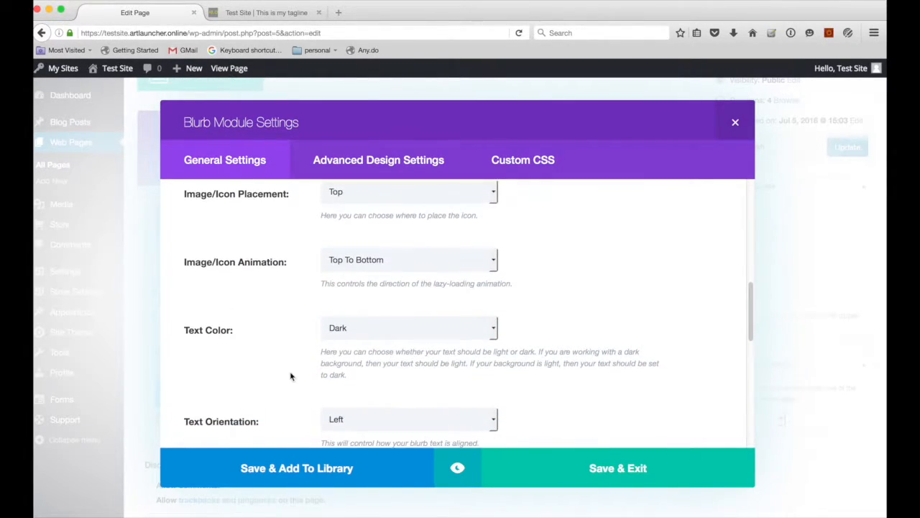
{"action": "scroll", "coordinate": [290, 375], "scroll_direction": "down", "scroll_amount": 5}
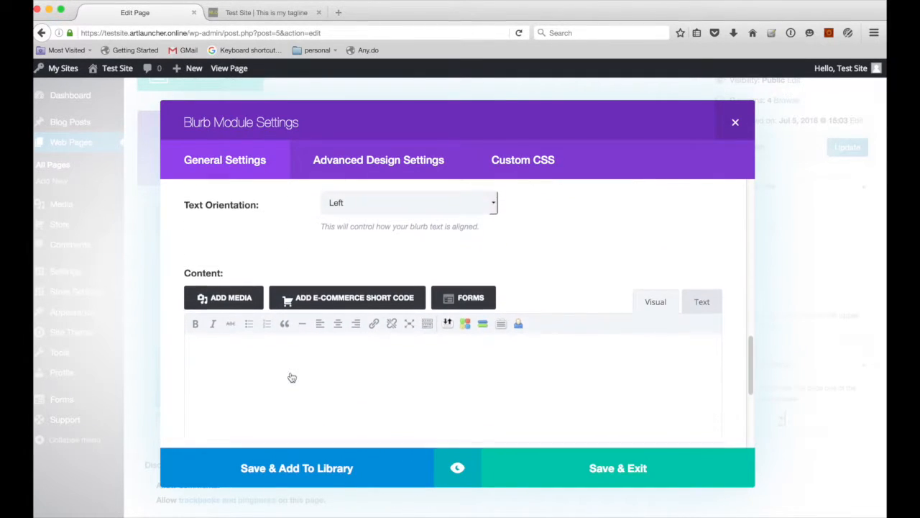
{"action": "scroll", "coordinate": [292, 376], "scroll_direction": "down", "scroll_amount": 1}
{"action": "left_click", "coordinate": [292, 372]}
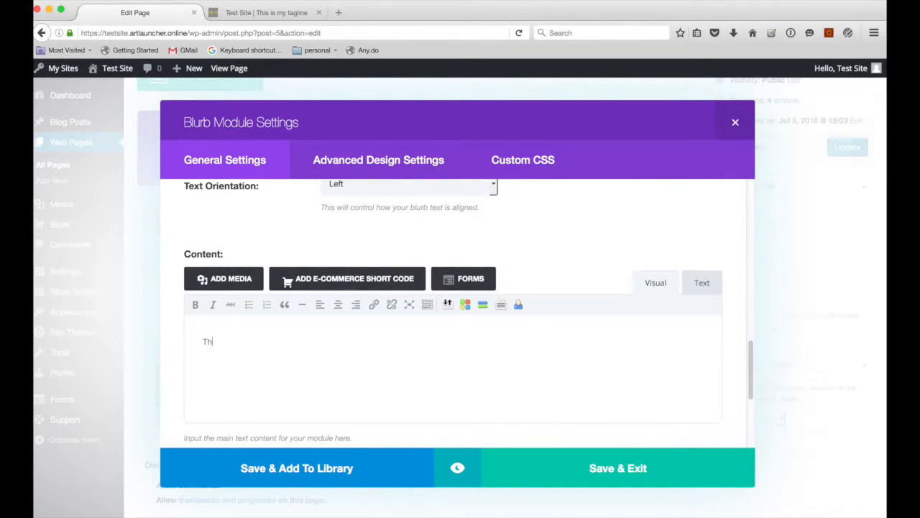
{"action": "type", "text": "This is some t"}
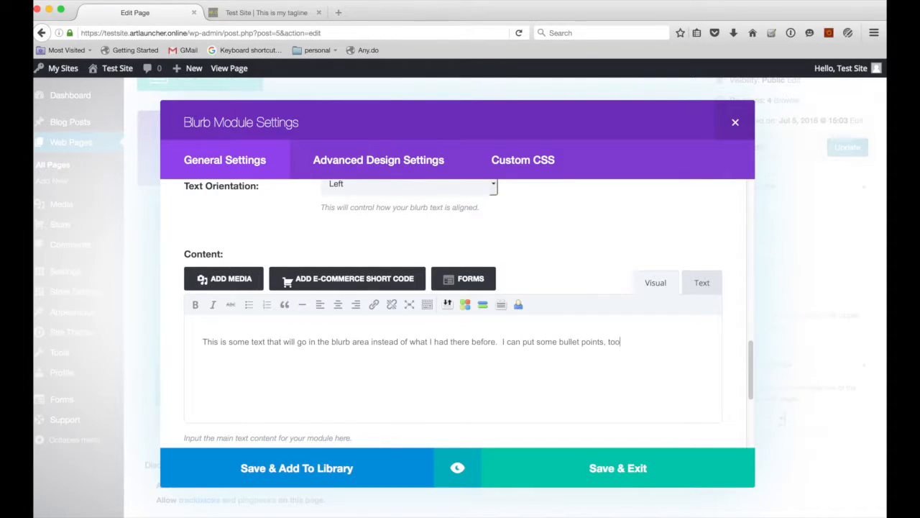
Step: Add a bulleted list below the blurb text with the items one, two and three
{"action": "left_click", "coordinate": [249, 306]}
{"action": "type", "text": "one two"}
{"action": "key", "text": "Return"}
{"action": "type", "text": "three"}
{"action": "key", "text": "Return"}
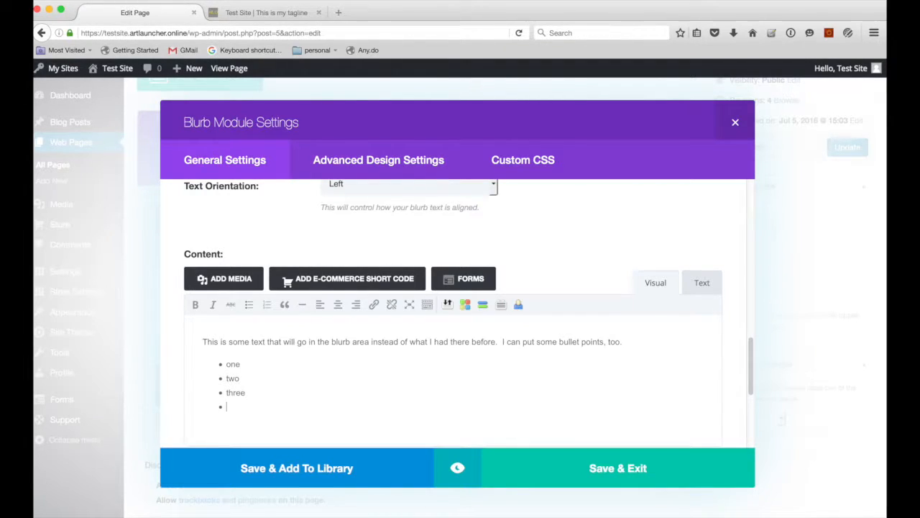
{"action": "key", "text": "BackSpace"}
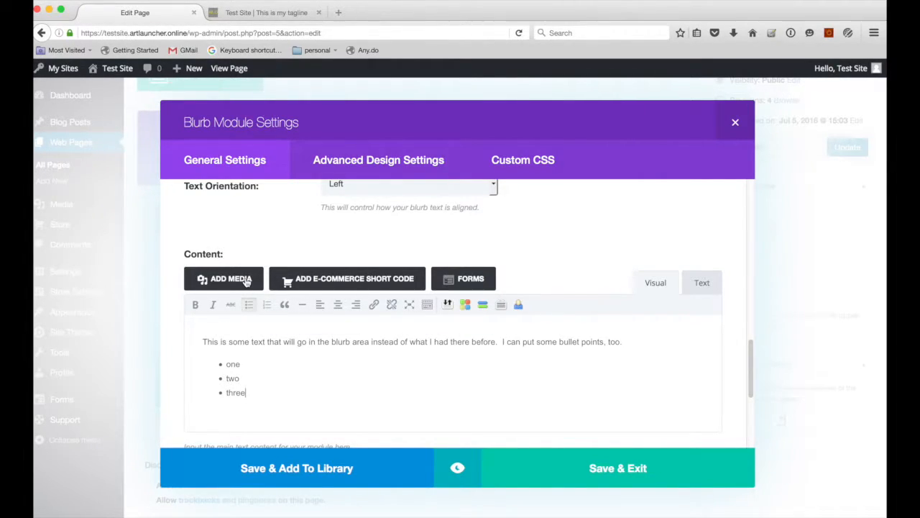
Step: Save the Blurb module and update the Home page, and reload the live site to check the new blurb
{"action": "left_click", "coordinate": [629, 471]}
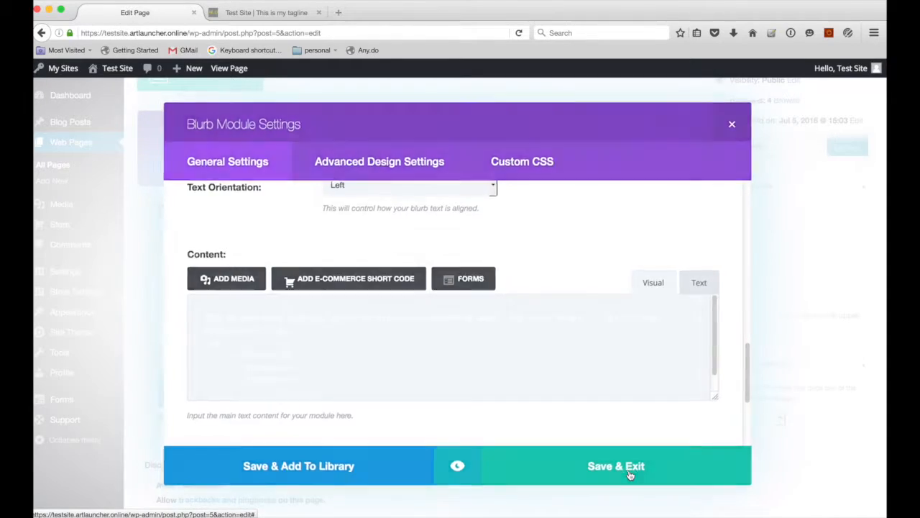
{"action": "left_click", "coordinate": [838, 148]}
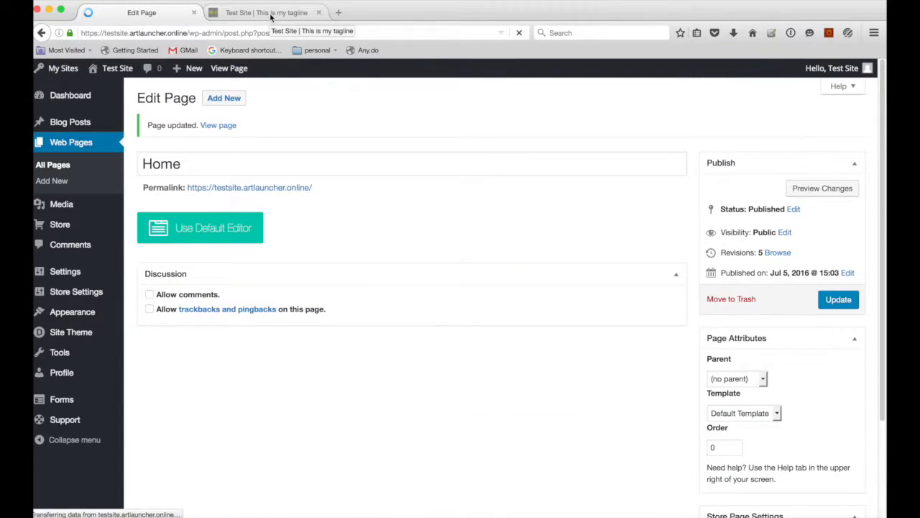
{"action": "left_click", "coordinate": [271, 16]}
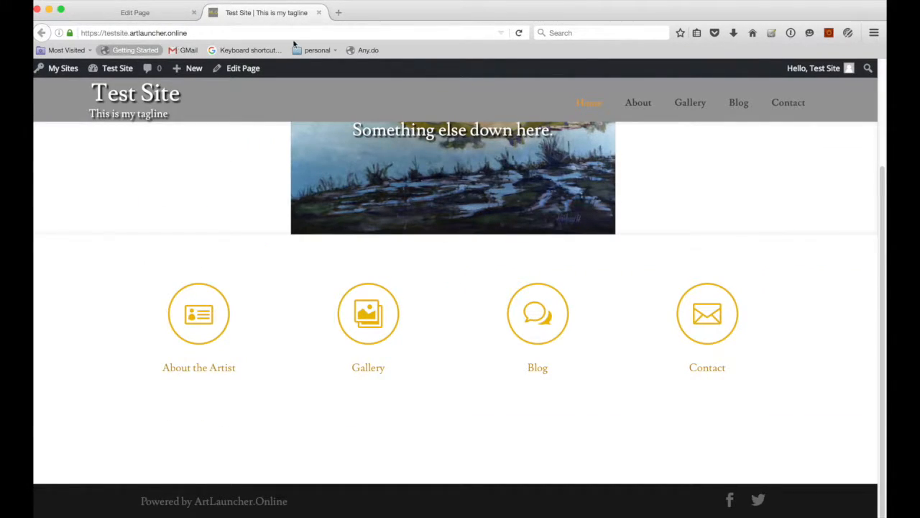
{"action": "left_click", "coordinate": [518, 34]}
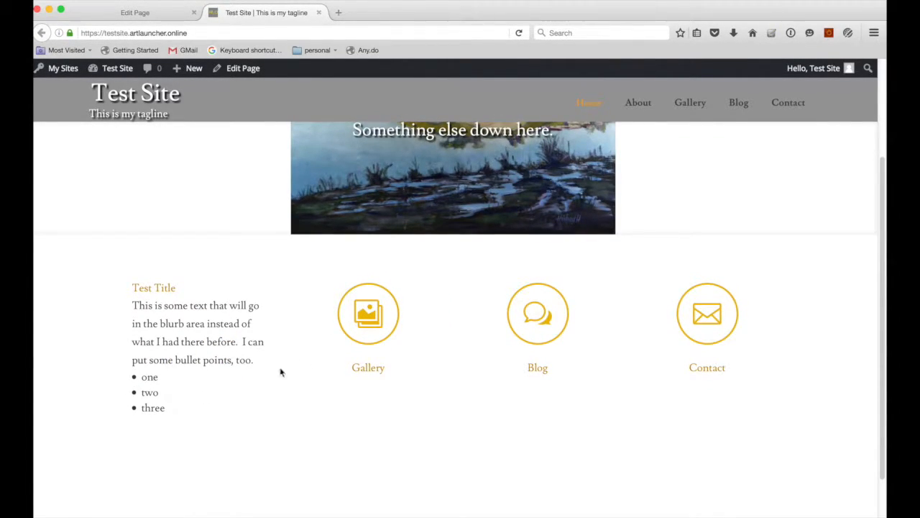
Step: Rearrange the four-column row so that Contact is in the first column and the Blurb in the fourth
{"action": "left_click", "coordinate": [164, 15]}
{"action": "scroll", "coordinate": [285, 421], "scroll_direction": "down", "scroll_amount": 2}
{"action": "mouse_move", "coordinate": [284, 401]}
{"action": "left_mouse_down"}
{"action": "mouse_move", "coordinate": [639, 394]}
{"action": "mouse_move", "coordinate": [642, 420]}
{"action": "mouse_move", "coordinate": [649, 413]}
{"action": "mouse_move", "coordinate": [642, 448]}
{"action": "mouse_move", "coordinate": [309, 389]}
{"action": "mouse_move", "coordinate": [256, 406]}
{"action": "mouse_move", "coordinate": [597, 397]}
{"action": "mouse_move", "coordinate": [604, 458]}
{"action": "mouse_move", "coordinate": [276, 406]}
{"action": "left_mouse_up"}
Step: Update the Home page, and reload the live site to check the rearranged columns
{"action": "left_click", "coordinate": [835, 229]}
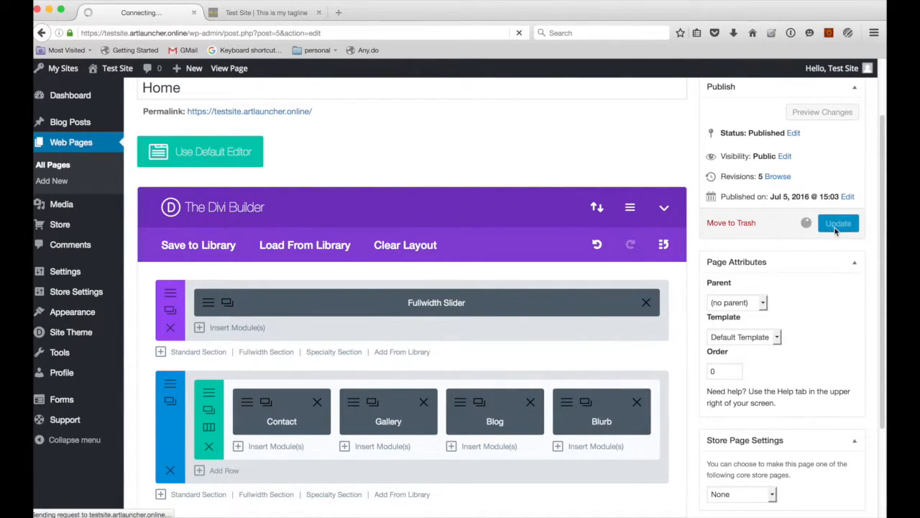
{"action": "left_click", "coordinate": [266, 13]}
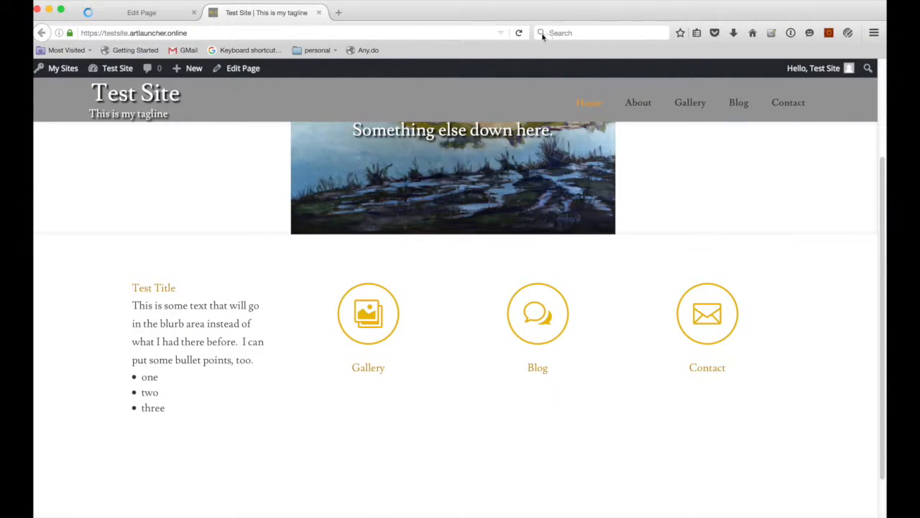
{"action": "left_click", "coordinate": [521, 33]}
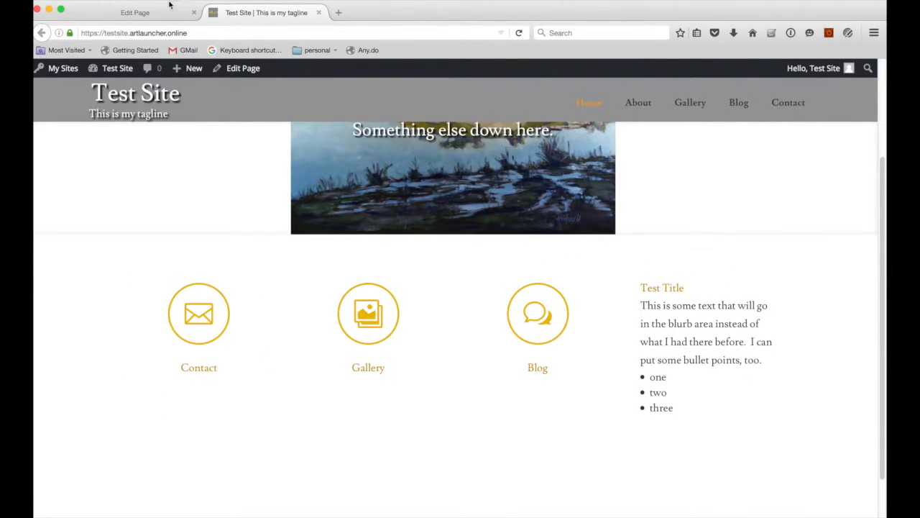
Step: Return to the Home page editor and open the site's appearance customizer
{"action": "left_click", "coordinate": [148, 12]}
{"action": "scroll", "coordinate": [284, 327], "scroll_direction": "down", "scroll_amount": 2}
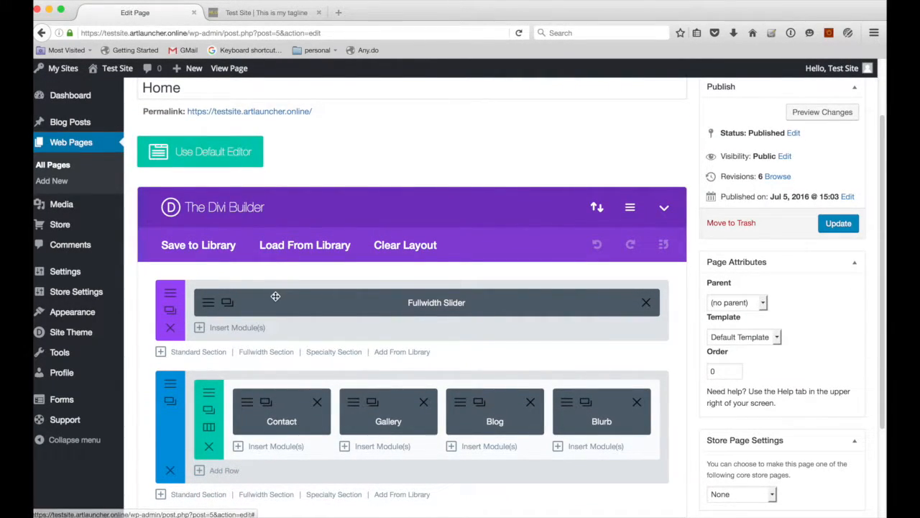
{"action": "scroll", "coordinate": [190, 381], "scroll_direction": "down", "scroll_amount": 3}
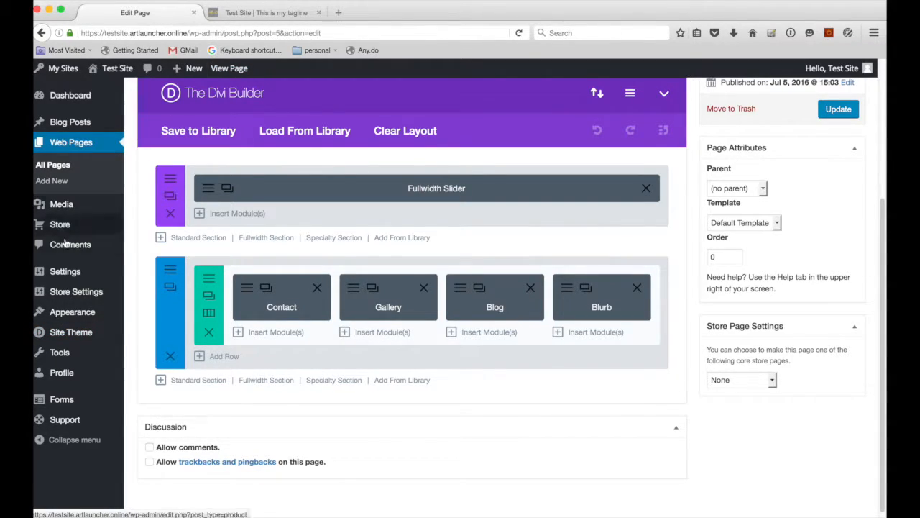
{"action": "mouse_move", "coordinate": [68, 313]}
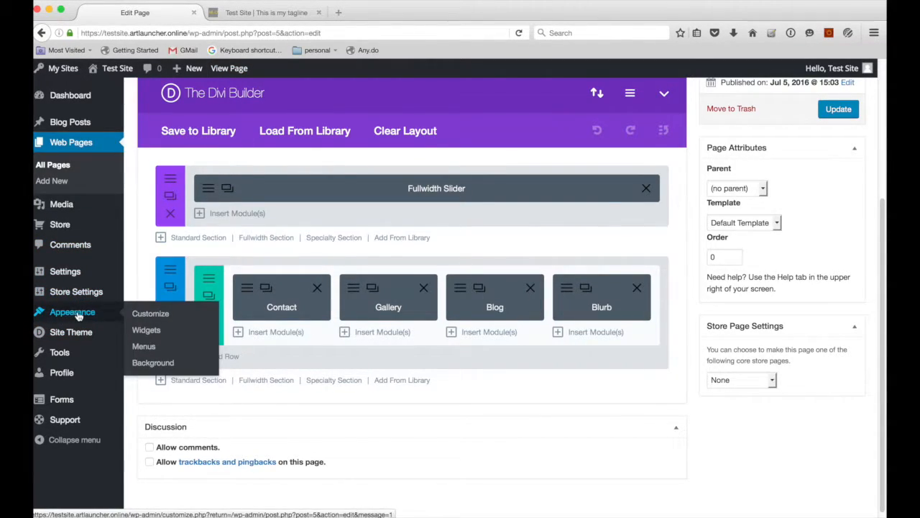
{"action": "left_click", "coordinate": [148, 315]}
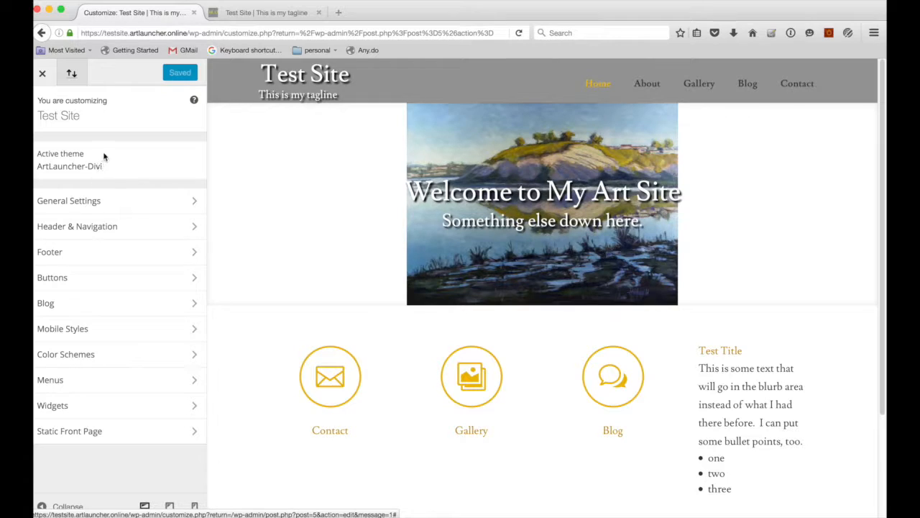
Step: Examine the Site Identity, Layout Settings and Typography options in the customizer's General Settings
{"action": "left_click", "coordinate": [70, 201]}
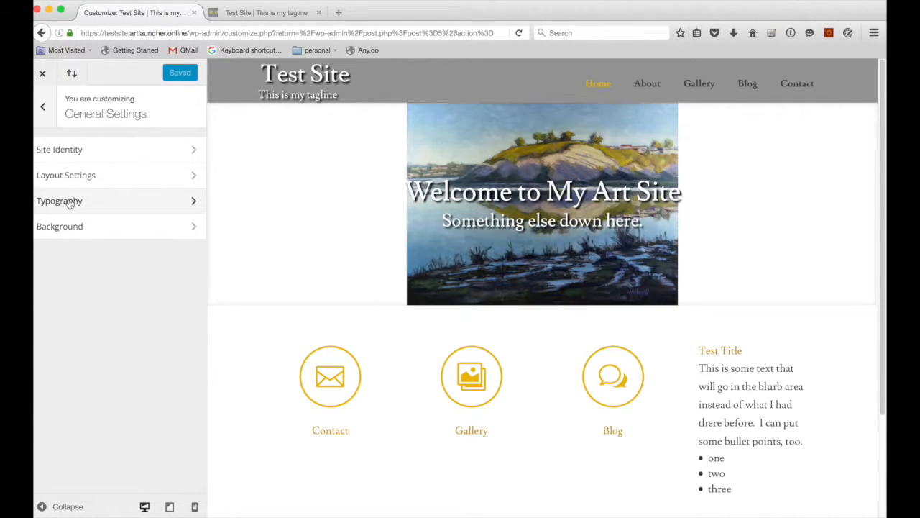
{"action": "left_click", "coordinate": [78, 153]}
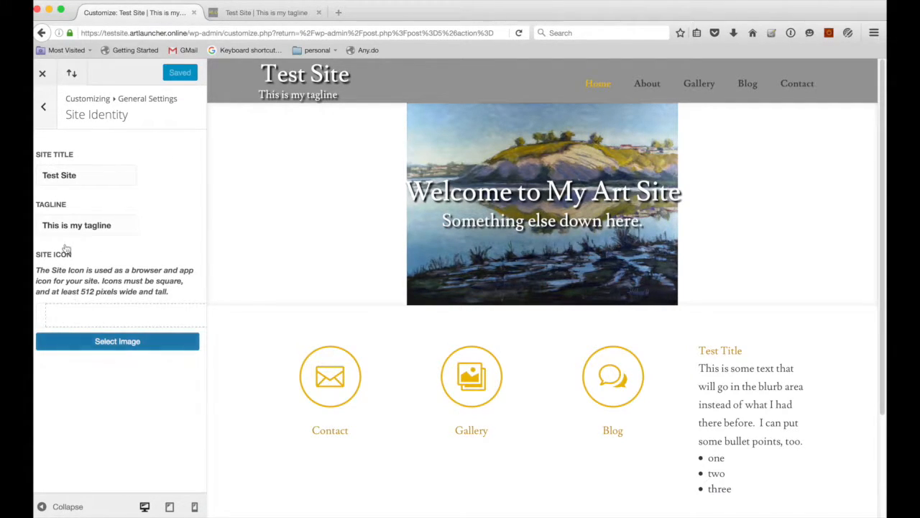
{"action": "left_click", "coordinate": [44, 106]}
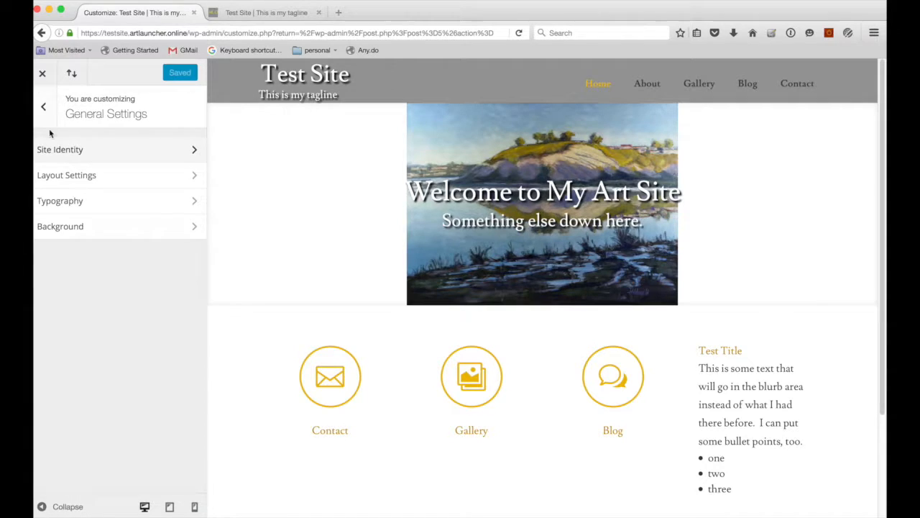
{"action": "left_click", "coordinate": [70, 177]}
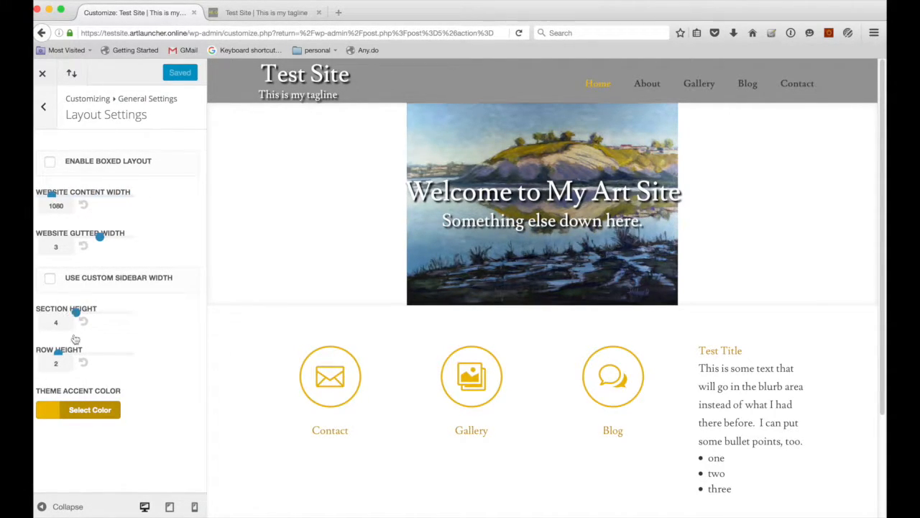
{"action": "left_click", "coordinate": [43, 106]}
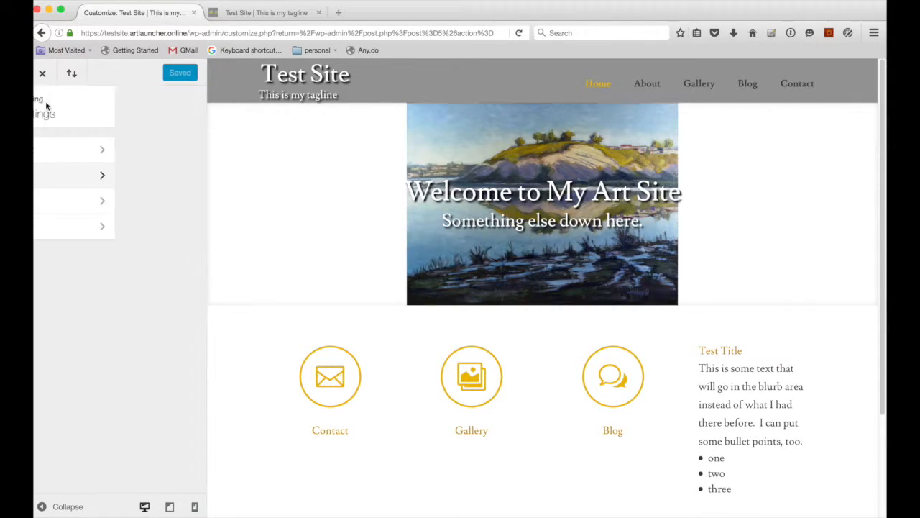
{"action": "left_click", "coordinate": [63, 208]}
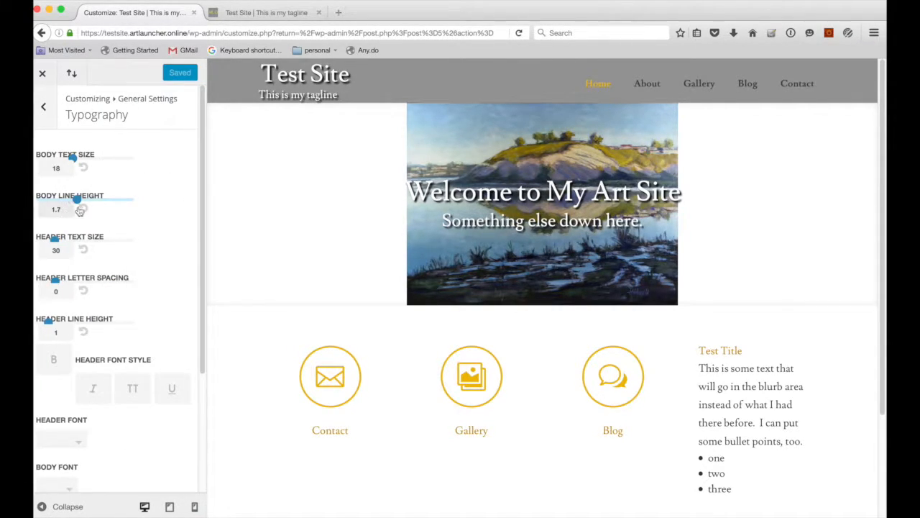
{"action": "scroll", "coordinate": [116, 250], "scroll_direction": "down", "scroll_amount": 1}
{"action": "scroll", "coordinate": [116, 249], "scroll_direction": "down", "scroll_amount": 3}
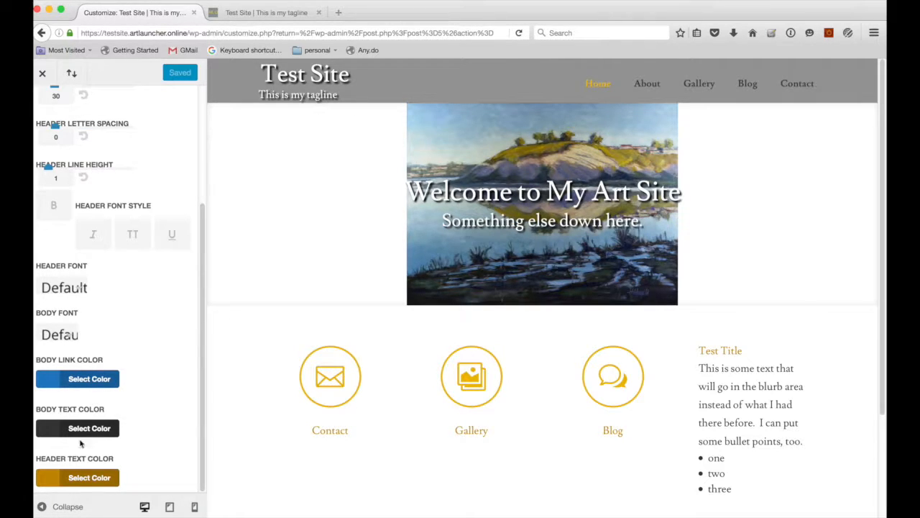
{"action": "scroll", "coordinate": [76, 434], "scroll_direction": "up", "scroll_amount": 4}
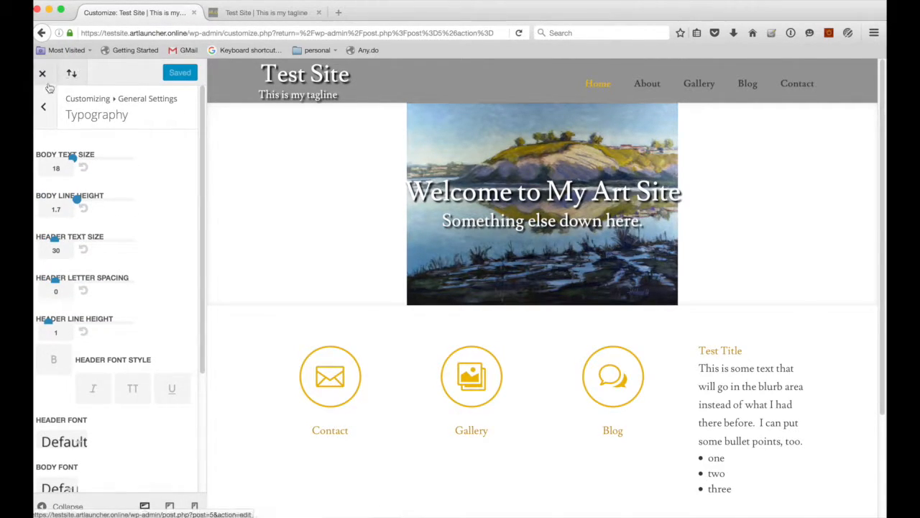
{"action": "left_click", "coordinate": [44, 109]}
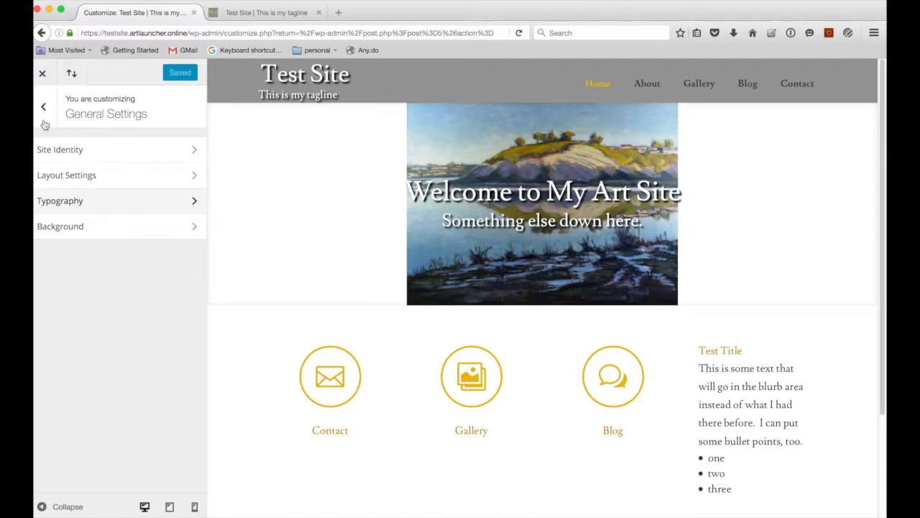
Step: Set the site's background color to light gray #d6d6d6 and publish the change
{"action": "left_click", "coordinate": [65, 227]}
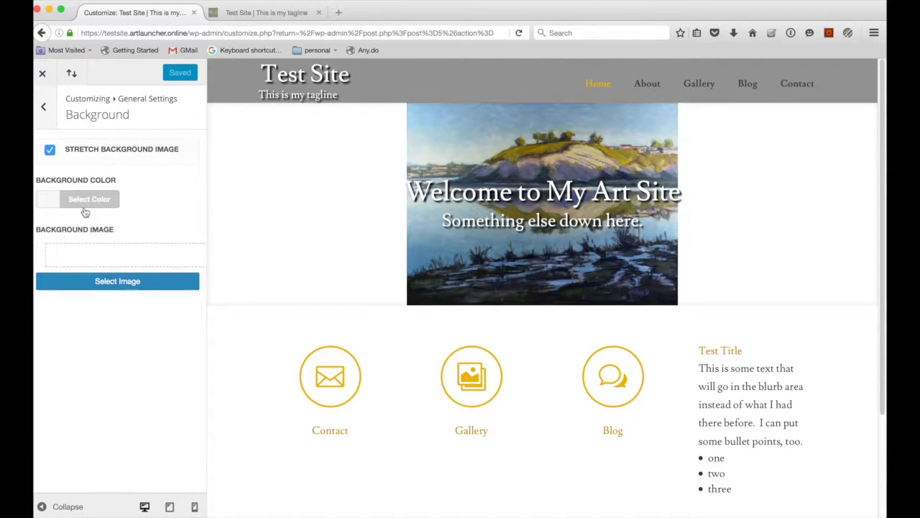
{"action": "left_click", "coordinate": [85, 206]}
{"action": "mouse_move", "coordinate": [91, 296]}
{"action": "left_mouse_down"}
{"action": "mouse_move", "coordinate": [144, 298]}
{"action": "mouse_move", "coordinate": [147, 268]}
{"action": "left_mouse_up"}
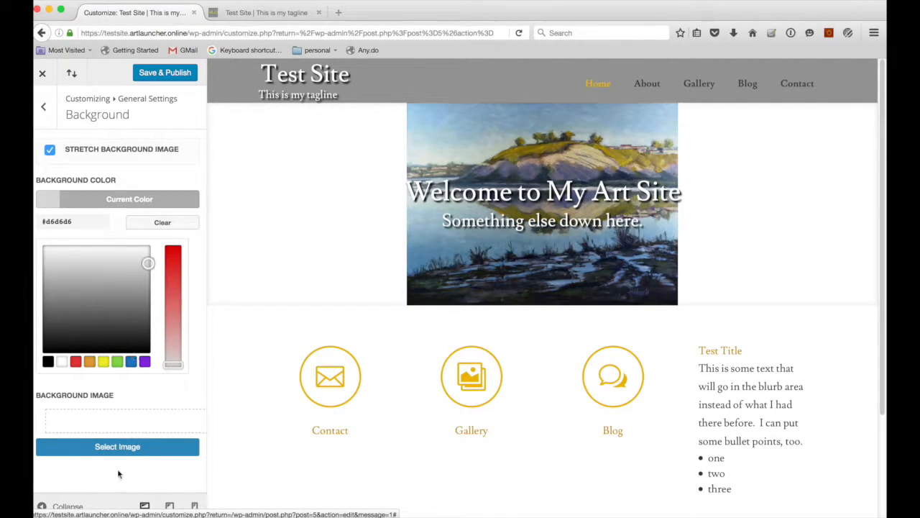
{"action": "left_click", "coordinate": [172, 79]}
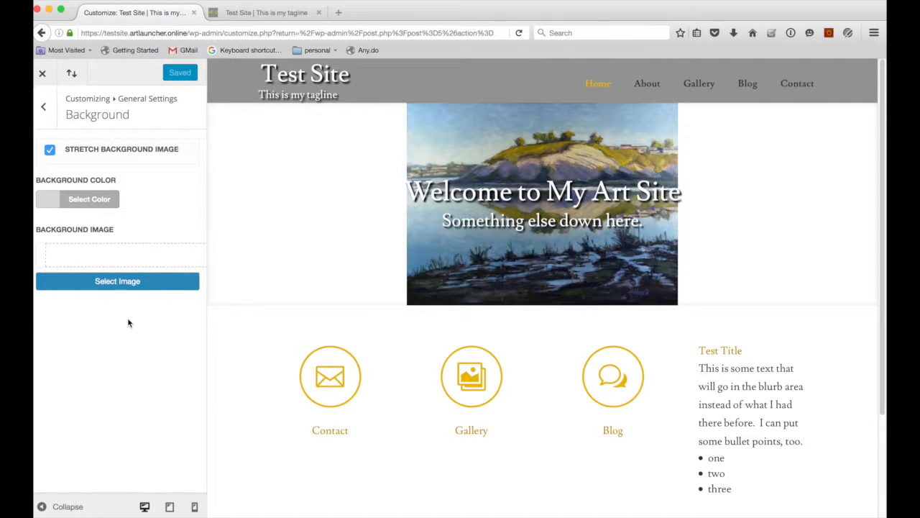
Step: Preview the About page down to its footer to check the background color
{"action": "left_click", "coordinate": [651, 88]}
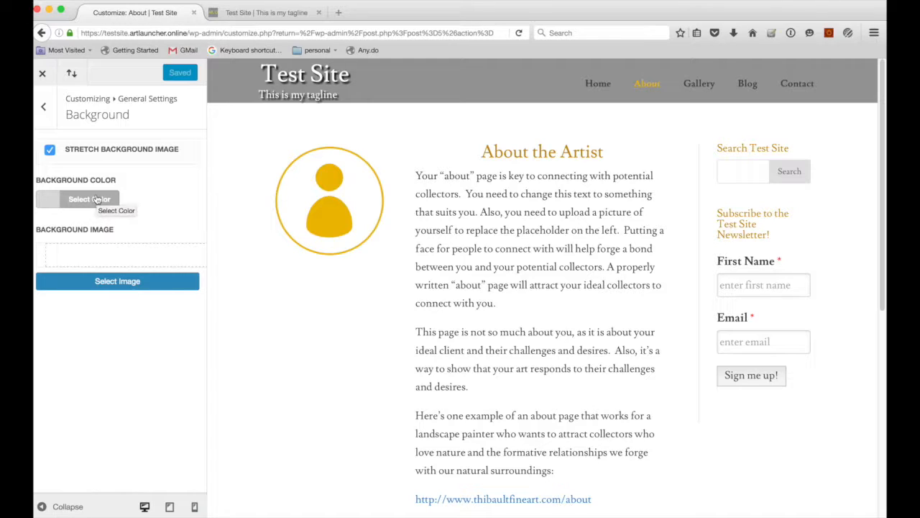
{"action": "scroll", "coordinate": [349, 458], "scroll_direction": "down", "scroll_amount": 10}
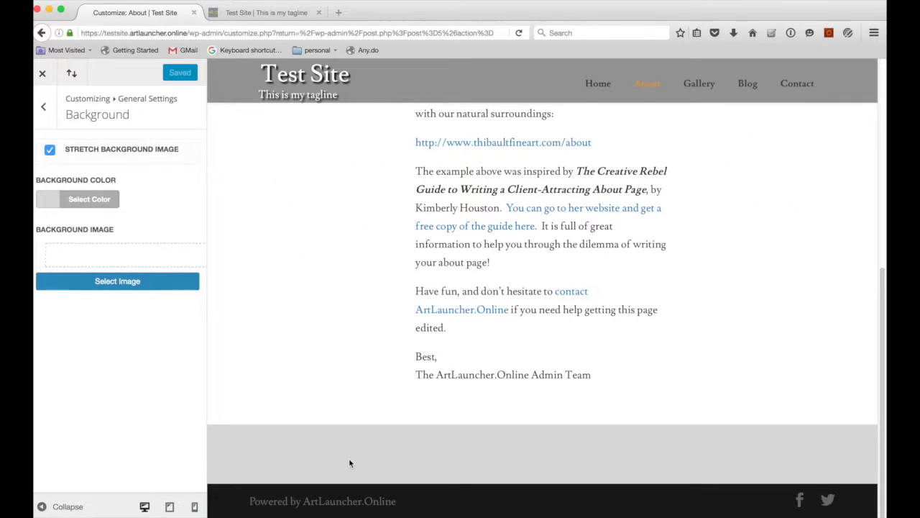
{"action": "scroll", "coordinate": [348, 458], "scroll_direction": "up", "scroll_amount": 10}
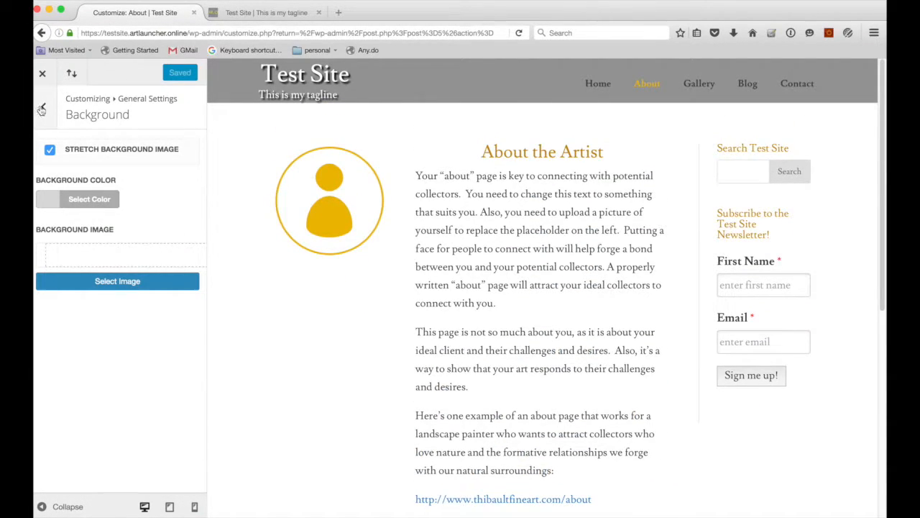
Step: Set the site's background color to white #ffffff and publish the change
{"action": "left_click", "coordinate": [43, 108]}
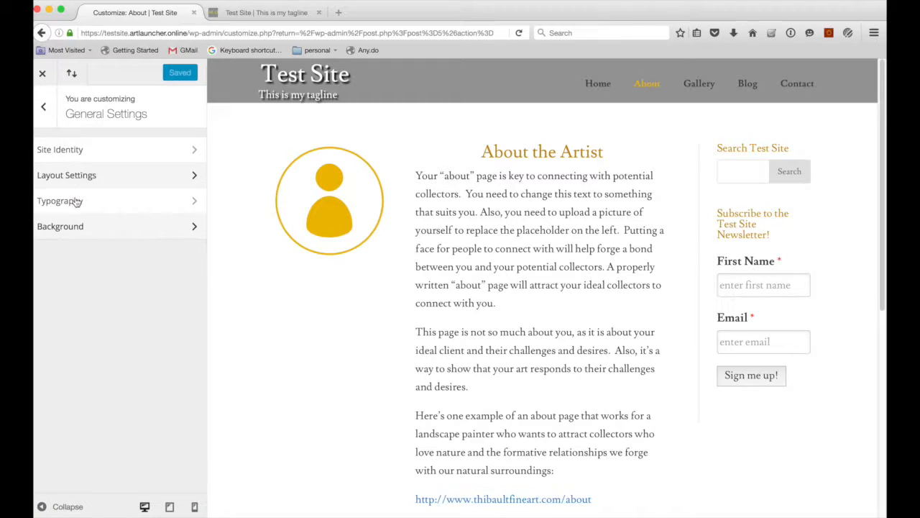
{"action": "left_click", "coordinate": [69, 227]}
{"action": "left_click", "coordinate": [68, 201]}
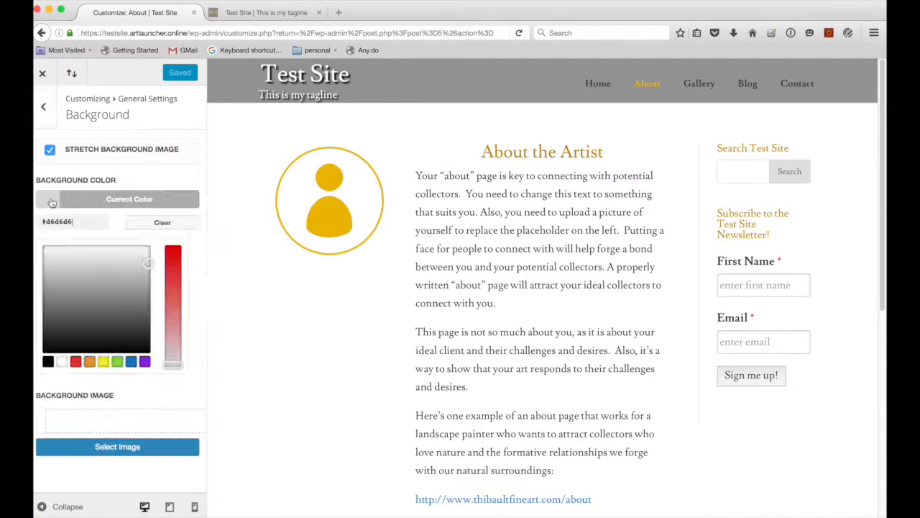
{"action": "left_click_drag", "start_coordinate": [73, 258], "coordinate": [44, 246]}
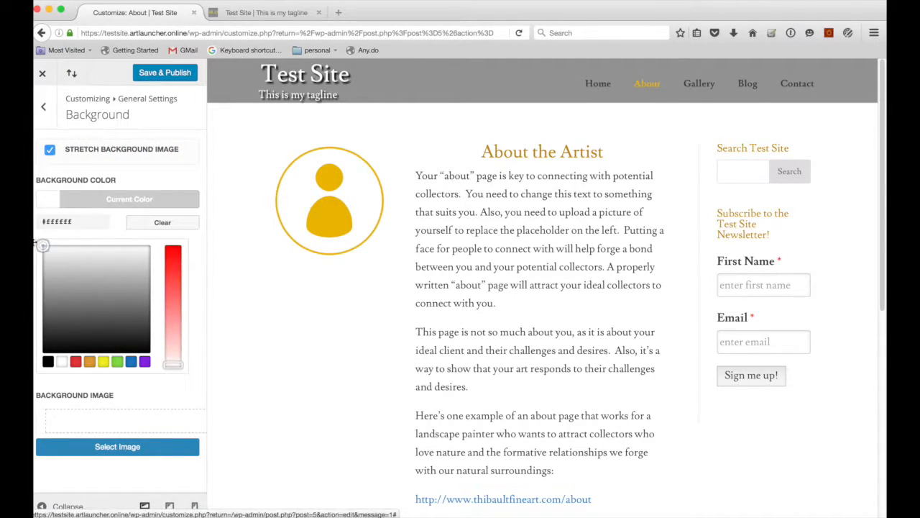
{"action": "left_click", "coordinate": [165, 72]}
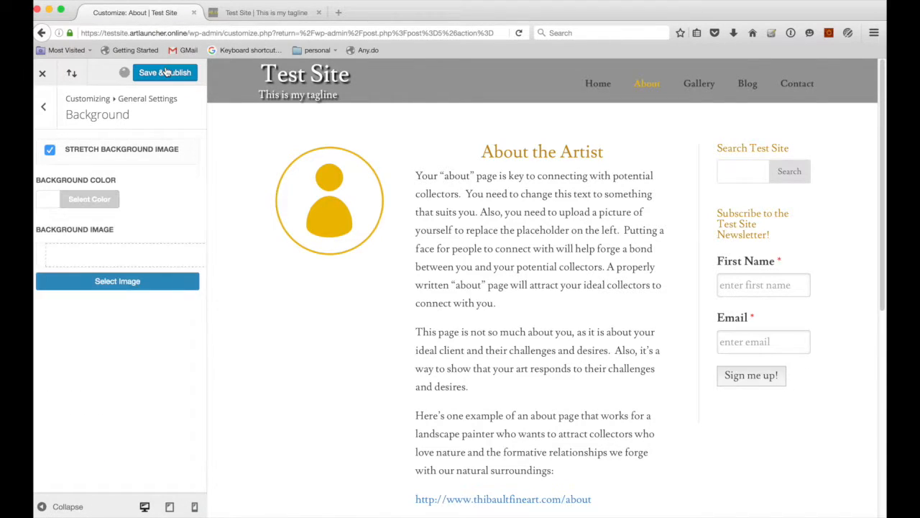
Step: Try blue #1e73be and pale blue #c1d0f2 as the primary menu bar's background color, and settle on teal #9bddd8
{"action": "left_click", "coordinate": [45, 109]}
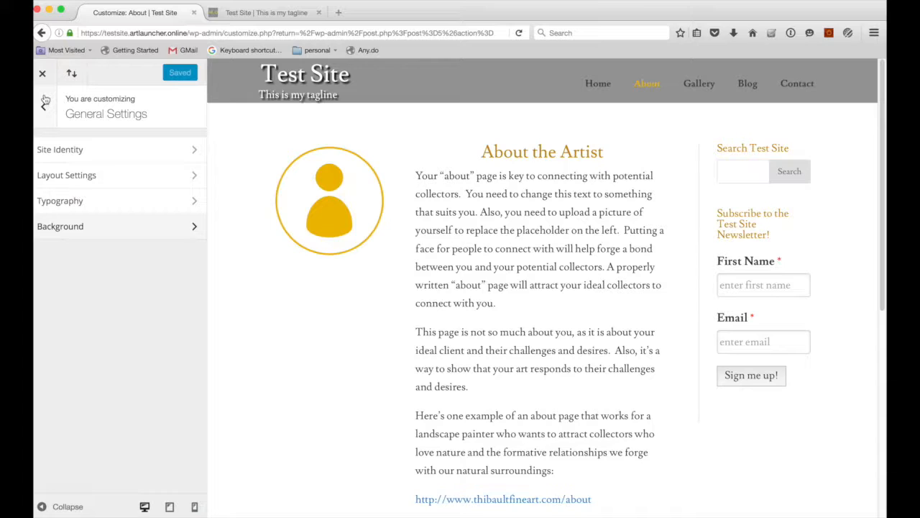
{"action": "left_click", "coordinate": [45, 103]}
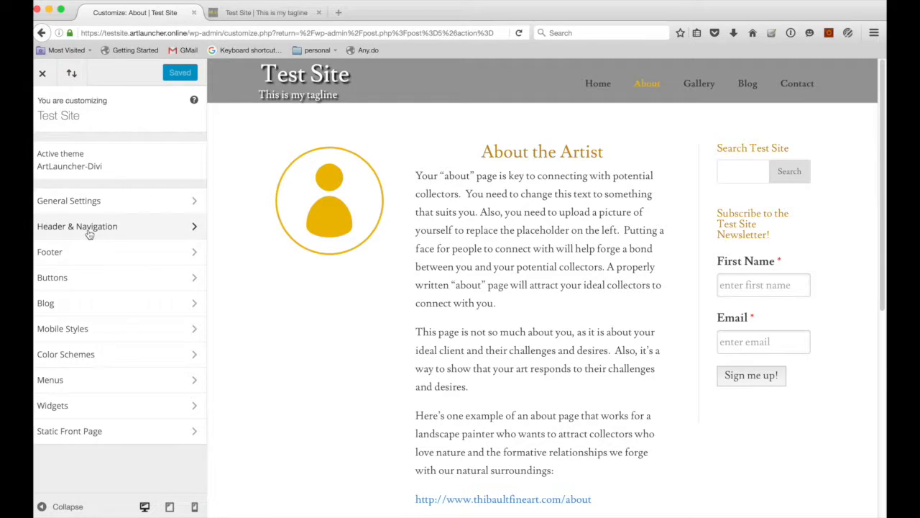
{"action": "left_click", "coordinate": [89, 227]}
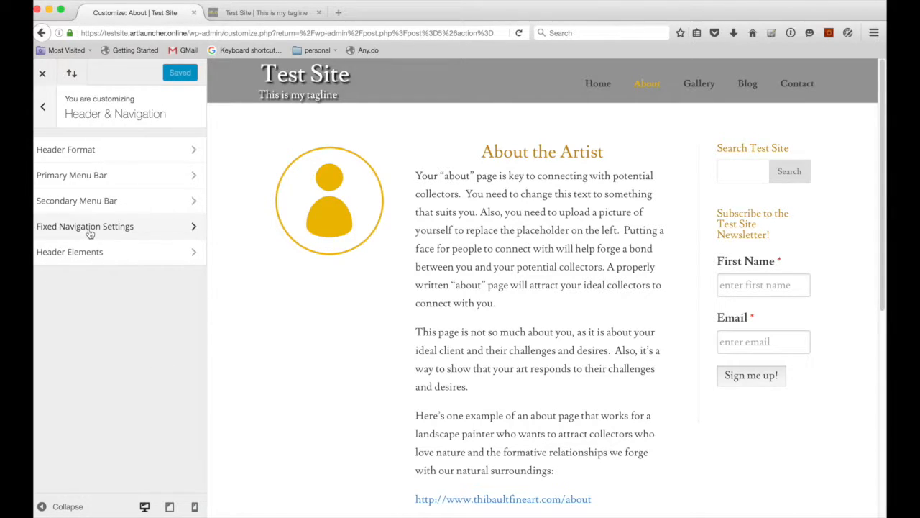
{"action": "left_click", "coordinate": [92, 180]}
{"action": "scroll", "coordinate": [136, 319], "scroll_direction": "down", "scroll_amount": 3}
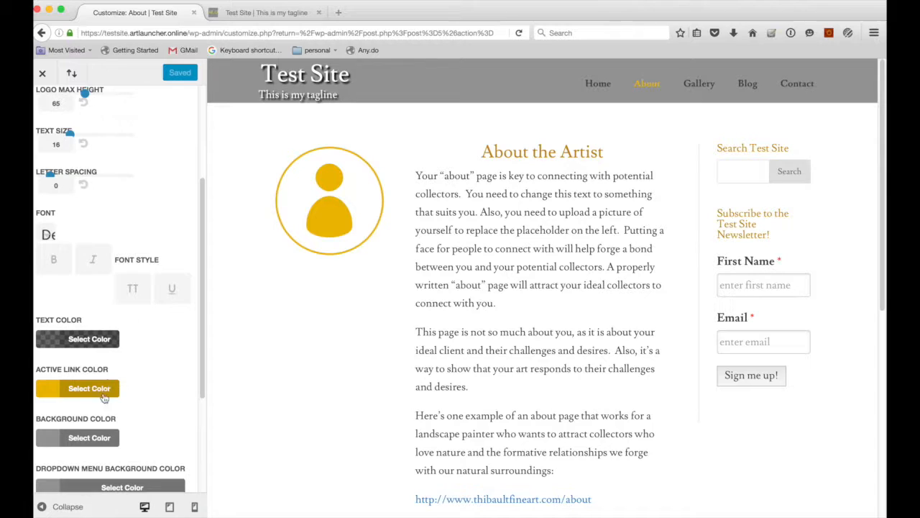
{"action": "left_click", "coordinate": [83, 436]}
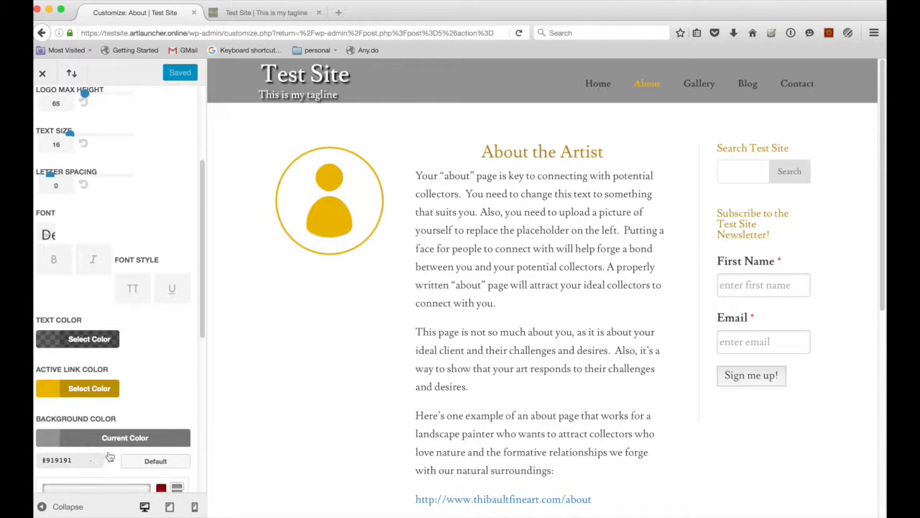
{"action": "scroll", "coordinate": [90, 431], "scroll_direction": "down", "scroll_amount": 2}
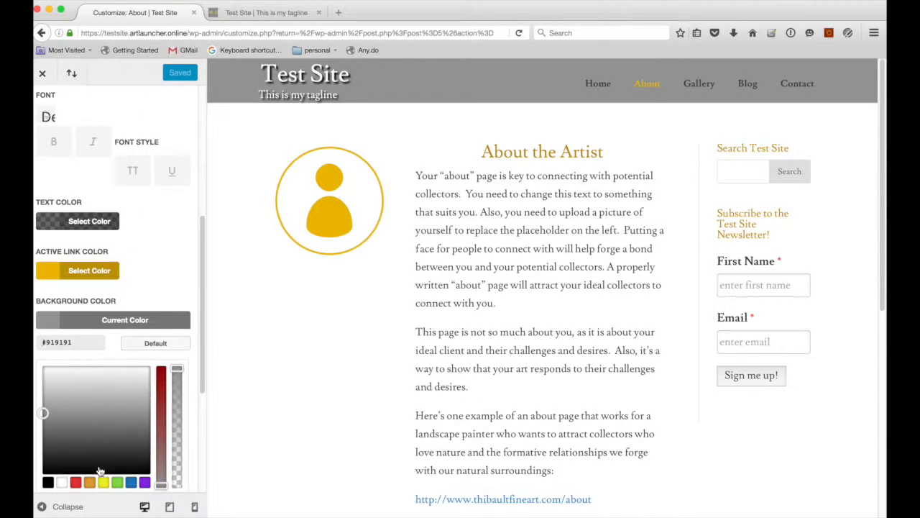
{"action": "left_click", "coordinate": [130, 482]}
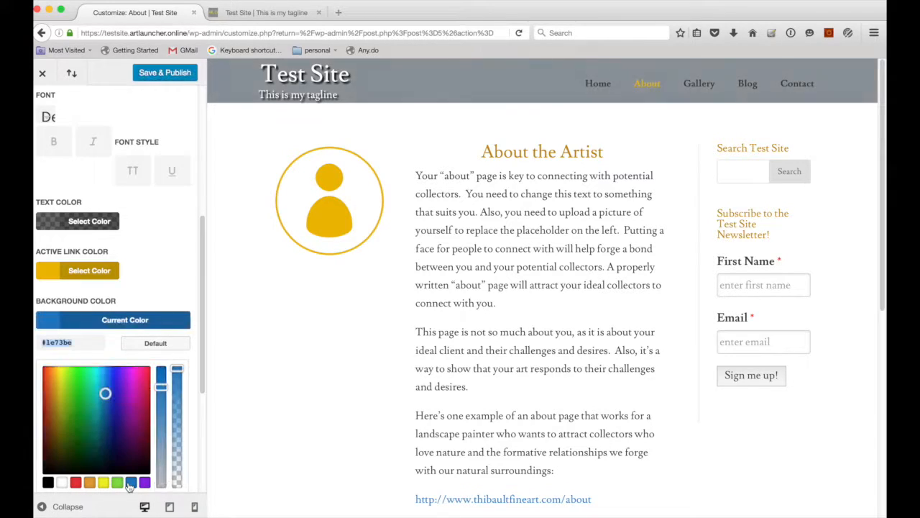
{"action": "left_click_drag", "start_coordinate": [126, 442], "coordinate": [108, 372]}
{"action": "left_click_drag", "start_coordinate": [161, 433], "coordinate": [160, 467]}
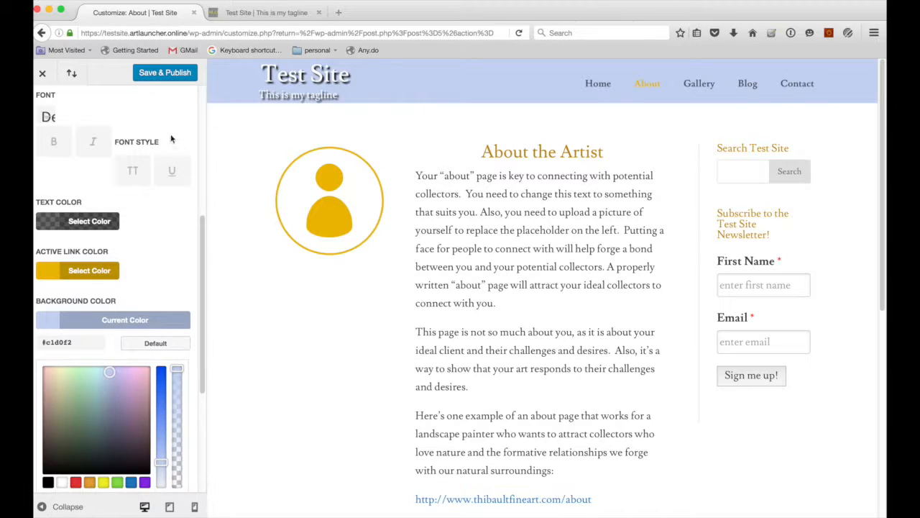
{"action": "mouse_move", "coordinate": [108, 371]}
{"action": "left_mouse_down"}
{"action": "mouse_move", "coordinate": [137, 372]}
{"action": "mouse_move", "coordinate": [92, 368]}
{"action": "mouse_move", "coordinate": [40, 397]}
{"action": "mouse_move", "coordinate": [45, 421]}
{"action": "mouse_move", "coordinate": [89, 435]}
{"action": "mouse_move", "coordinate": [115, 384]}
{"action": "mouse_move", "coordinate": [95, 379]}
{"action": "left_mouse_up"}
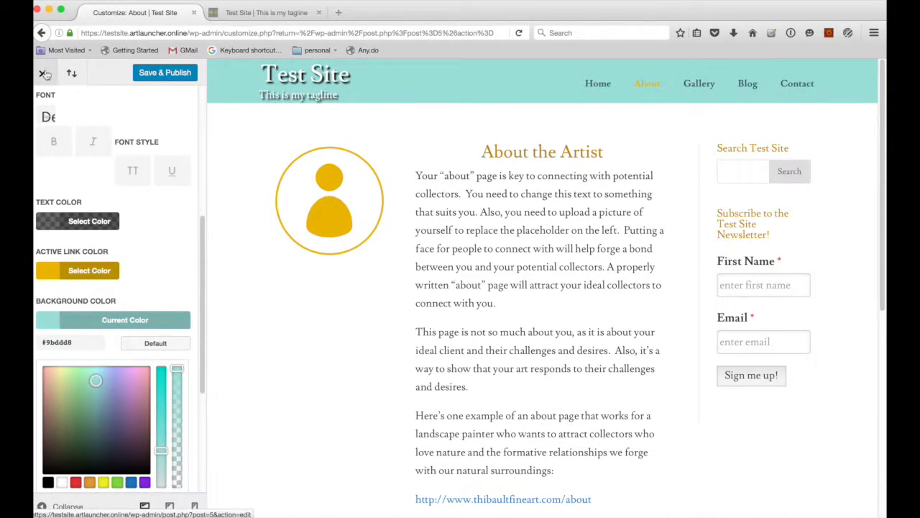
Step: Look over the primary menu bar settings and leave the customizer without saving the menu bar color change
{"action": "scroll", "coordinate": [48, 149], "scroll_direction": "up", "scroll_amount": 10}
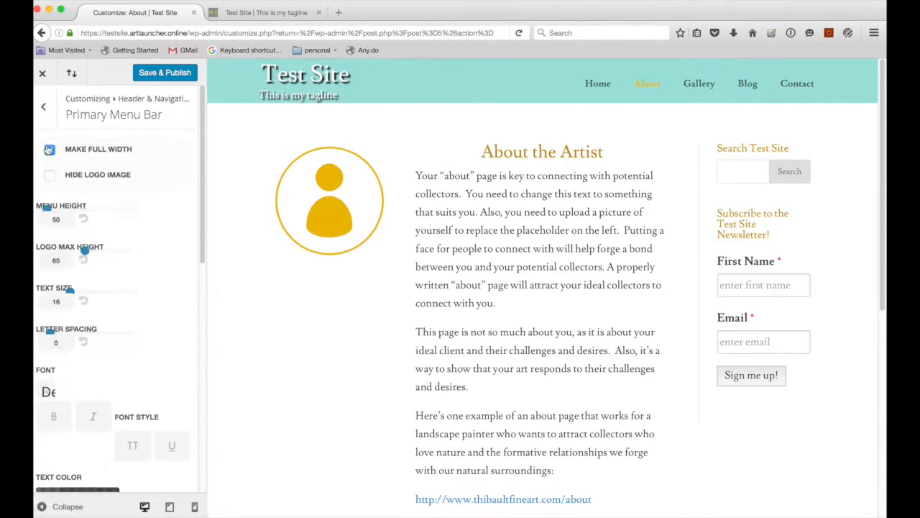
{"action": "left_click", "coordinate": [43, 104]}
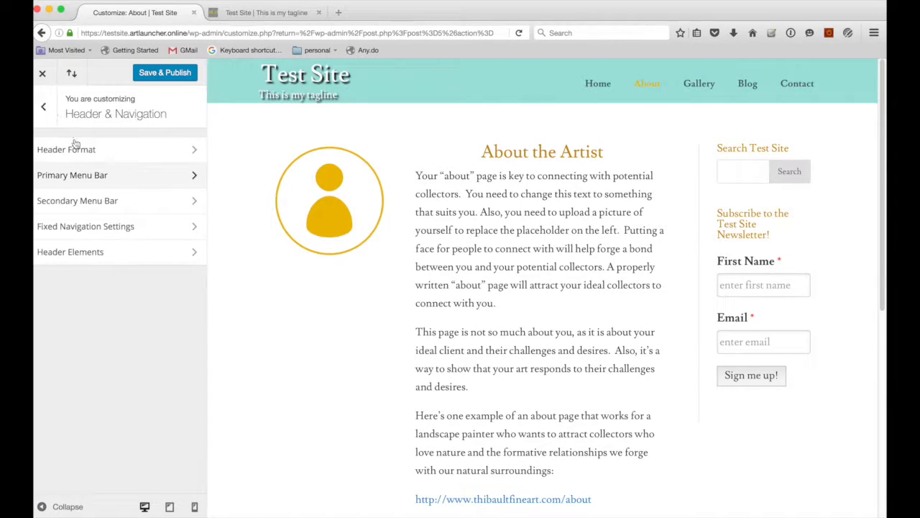
{"action": "left_click", "coordinate": [81, 178]}
{"action": "scroll", "coordinate": [119, 296], "scroll_direction": "down", "scroll_amount": 3}
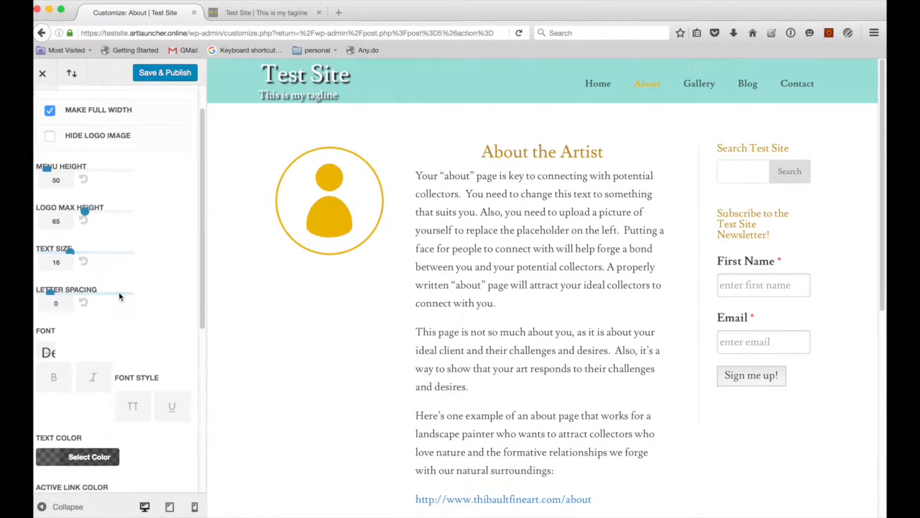
{"action": "scroll", "coordinate": [120, 296], "scroll_direction": "down", "scroll_amount": 3}
{"action": "scroll", "coordinate": [120, 296], "scroll_direction": "up", "scroll_amount": 5}
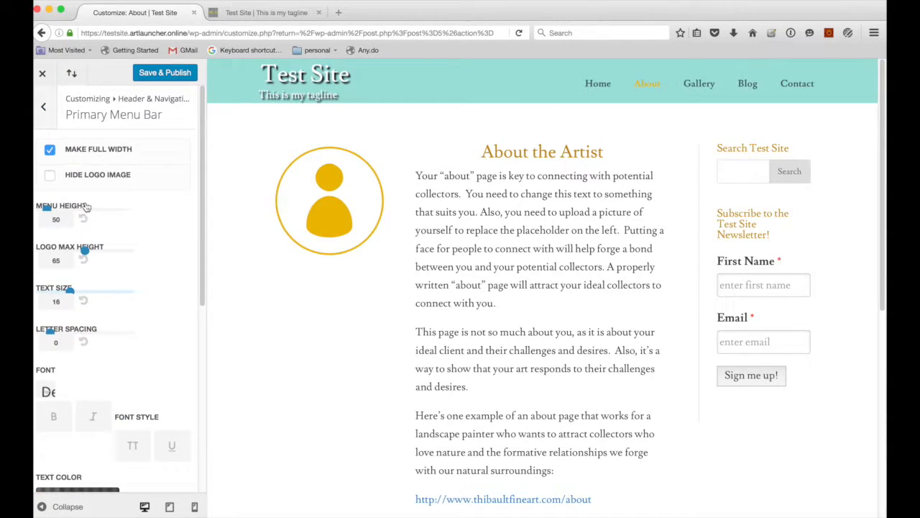
{"action": "left_click", "coordinate": [42, 75]}
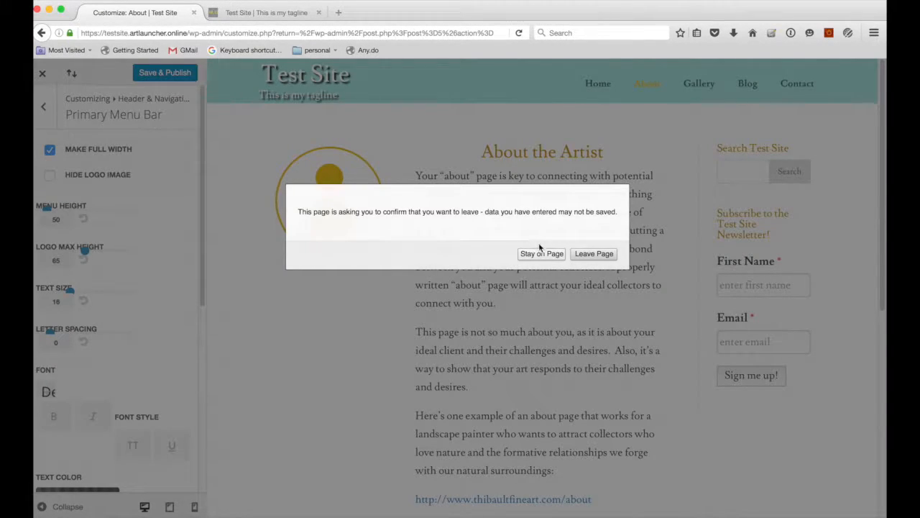
{"action": "left_click", "coordinate": [575, 253]}
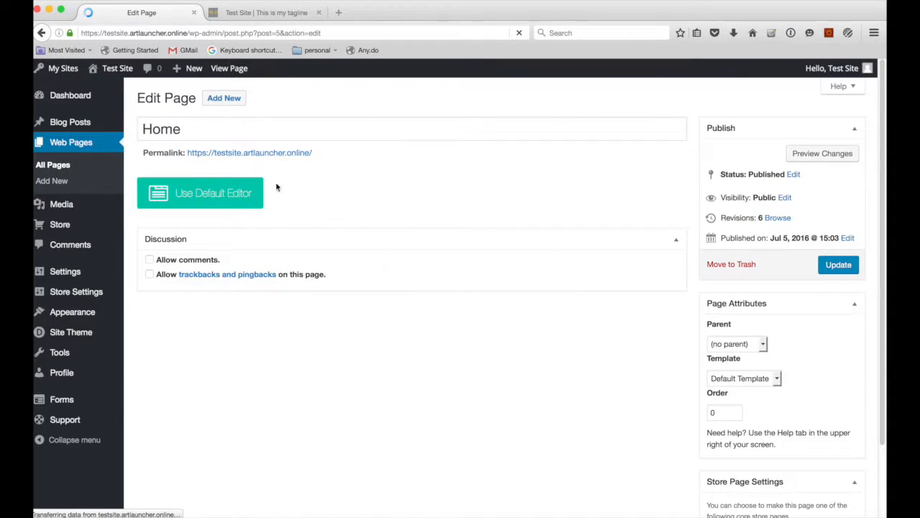
Step: Reload the live home page and check the header's menu bar color
{"action": "left_click", "coordinate": [255, 15]}
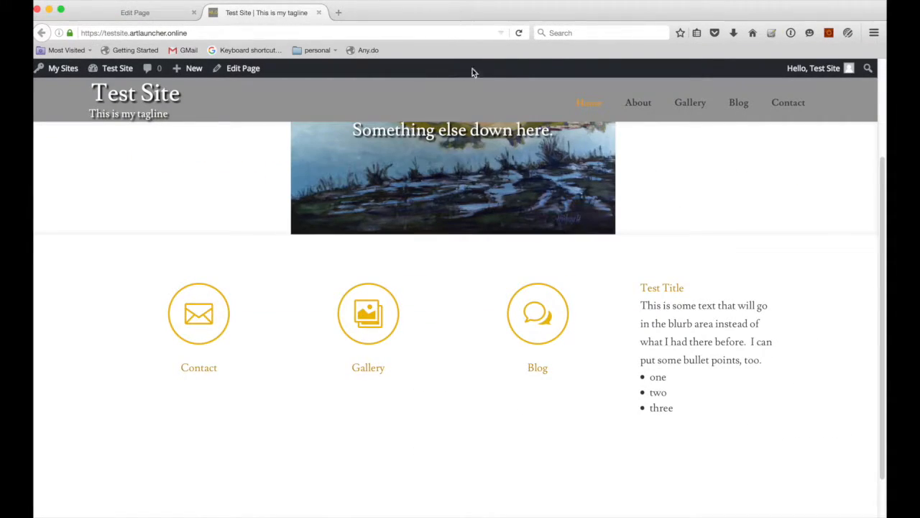
{"action": "scroll", "coordinate": [568, 81], "scroll_direction": "up", "scroll_amount": 3}
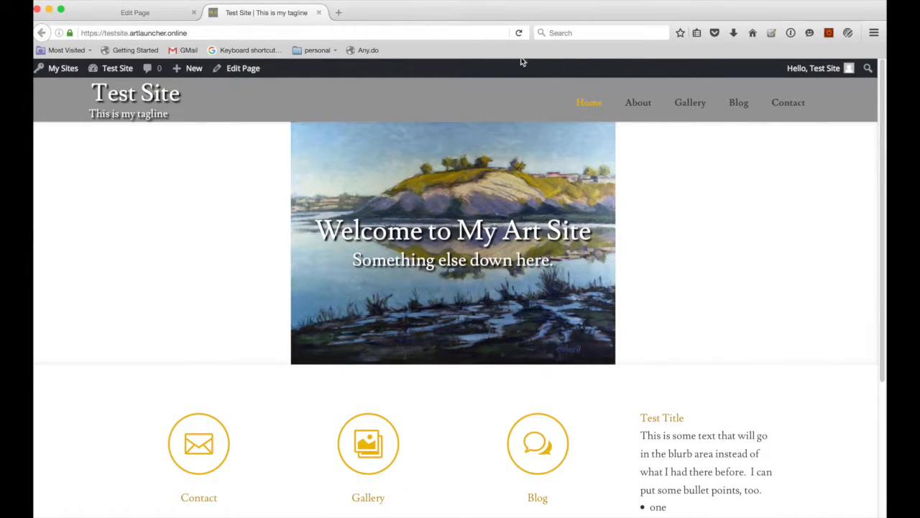
{"action": "left_click", "coordinate": [518, 33]}
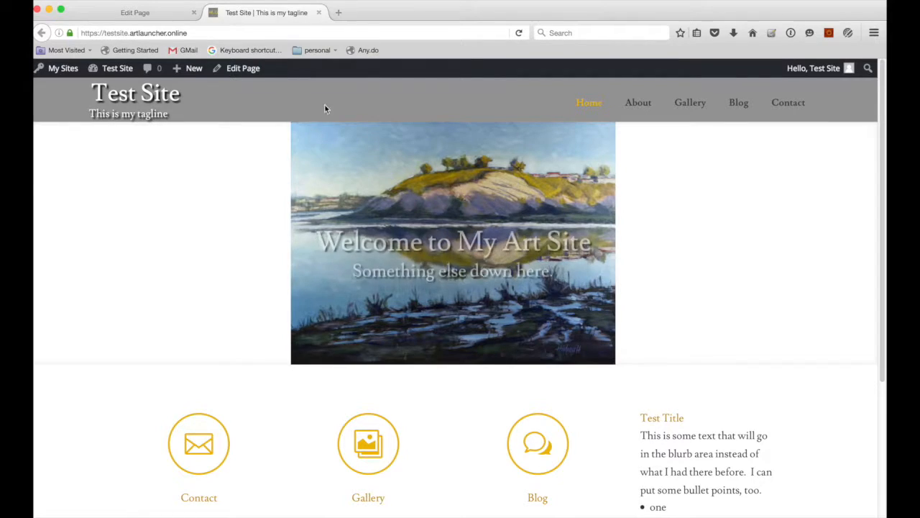
Step: Reopen the theme customizer at the menu locations and check which menus are available for the primary menu
{"action": "left_click", "coordinate": [112, 12]}
{"action": "mouse_move", "coordinate": [60, 310]}
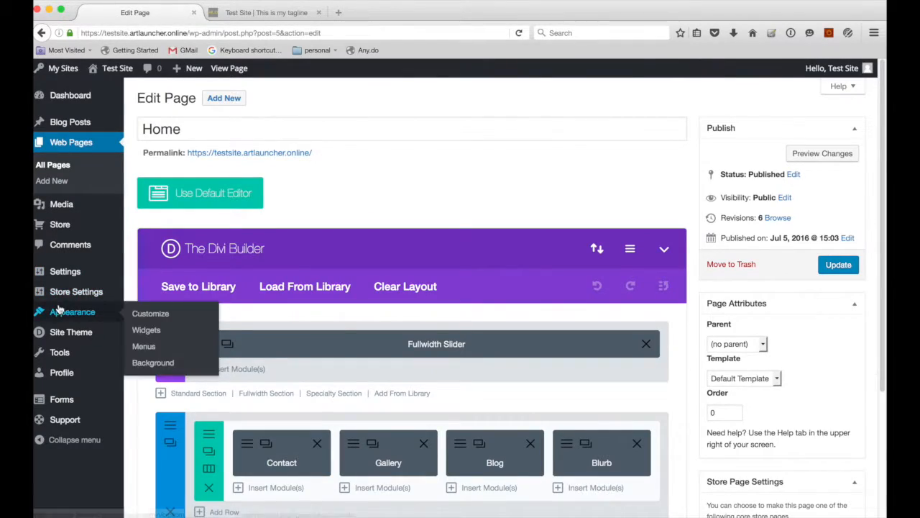
{"action": "left_click", "coordinate": [153, 314]}
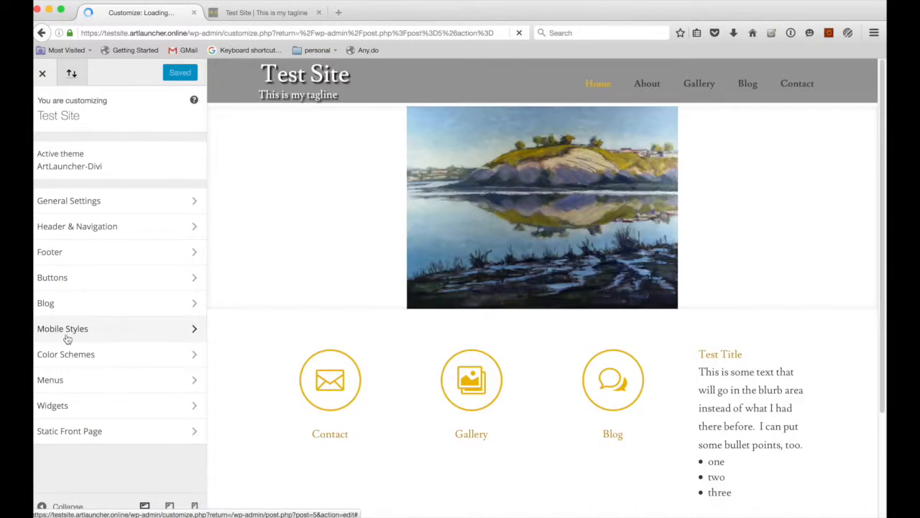
{"action": "left_click", "coordinate": [70, 380]}
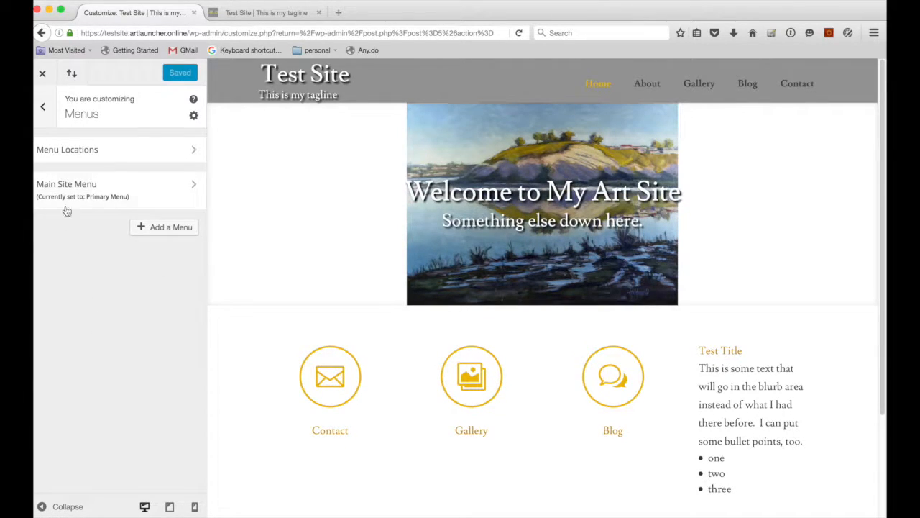
{"action": "left_click", "coordinate": [85, 154]}
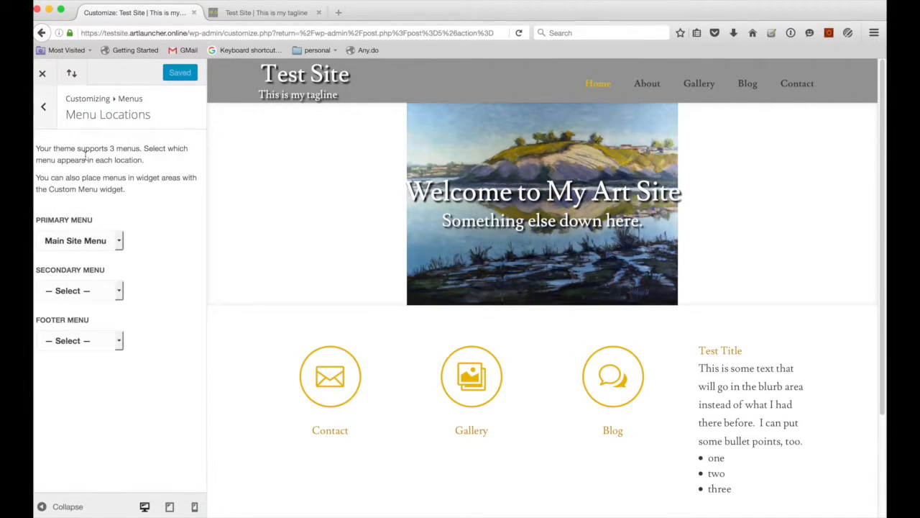
{"action": "left_click", "coordinate": [101, 242]}
{"action": "left_click", "coordinate": [151, 234]}
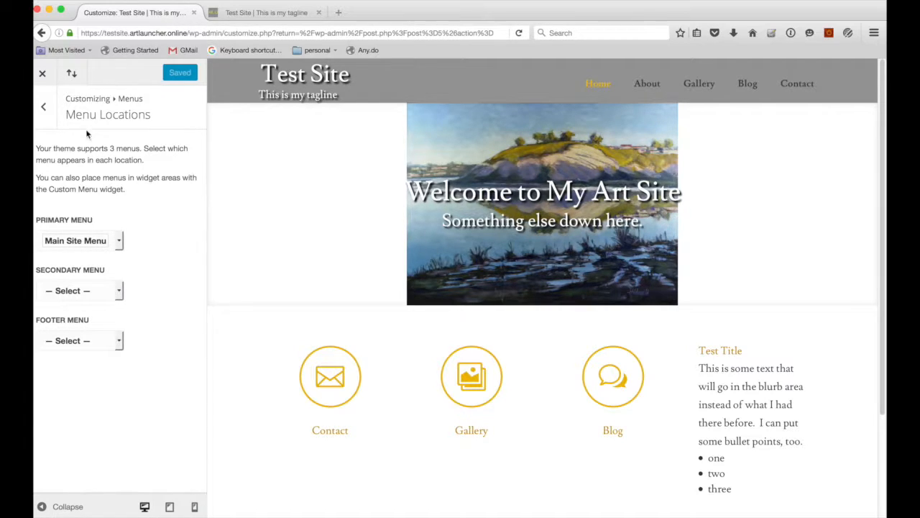
Step: Reorder the Main Site Menu so that Blog comes directly after Home, and return to the customizer's main list
{"action": "left_click", "coordinate": [43, 106]}
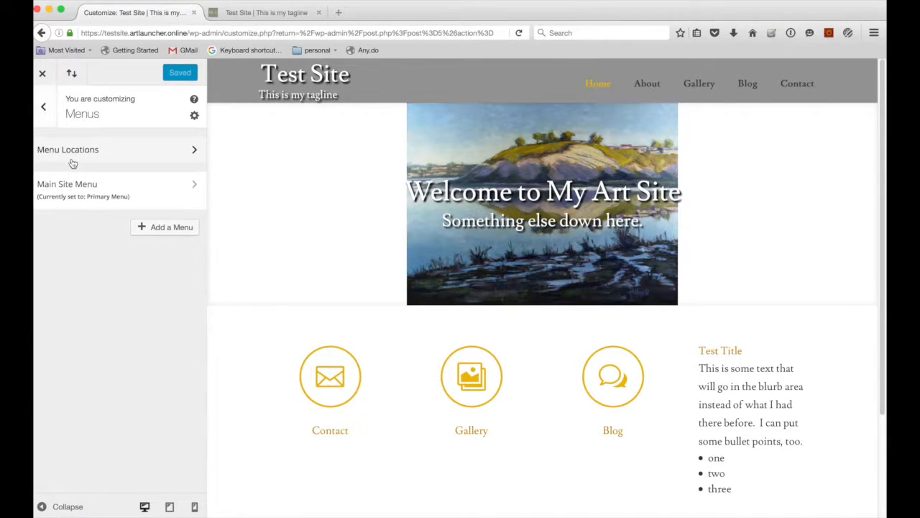
{"action": "left_click", "coordinate": [70, 191]}
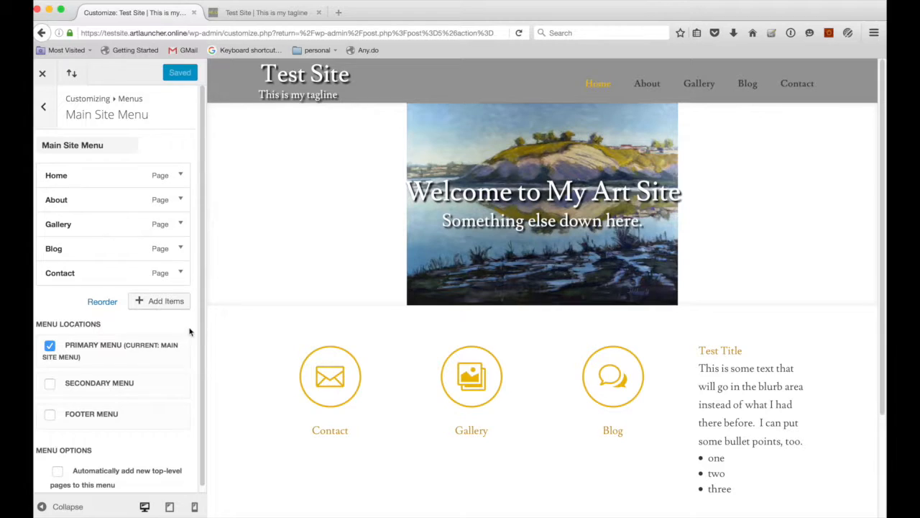
{"action": "left_click", "coordinate": [101, 303]}
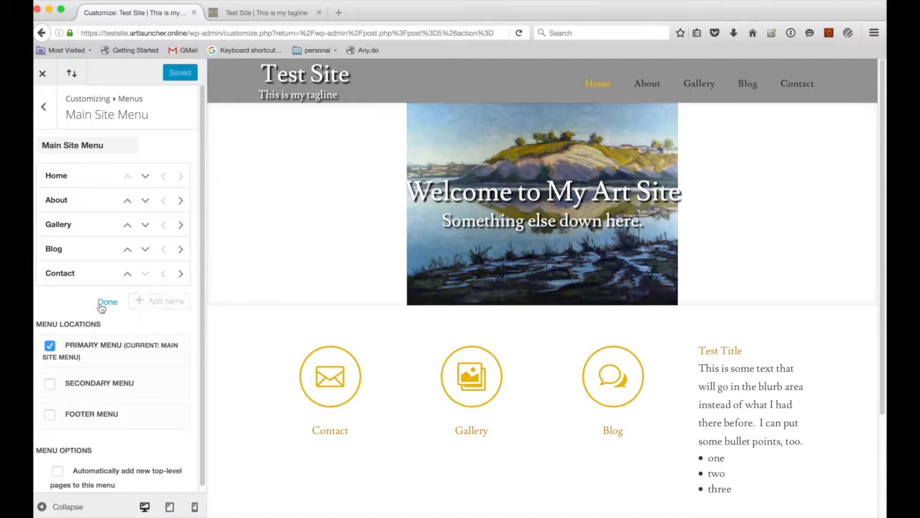
{"action": "left_click", "coordinate": [127, 251]}
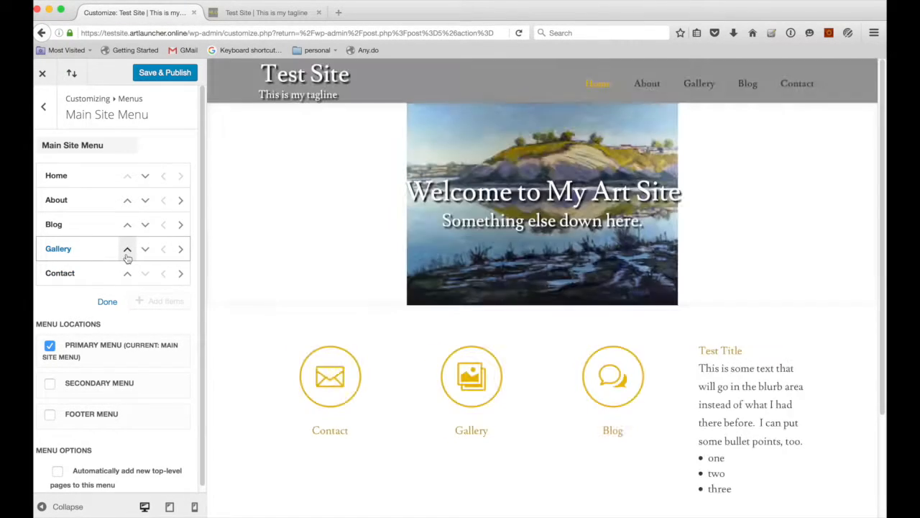
{"action": "left_click", "coordinate": [127, 251]}
{"action": "left_click", "coordinate": [127, 252]}
{"action": "left_click", "coordinate": [128, 248]}
{"action": "left_click", "coordinate": [126, 251]}
{"action": "left_click", "coordinate": [126, 226]}
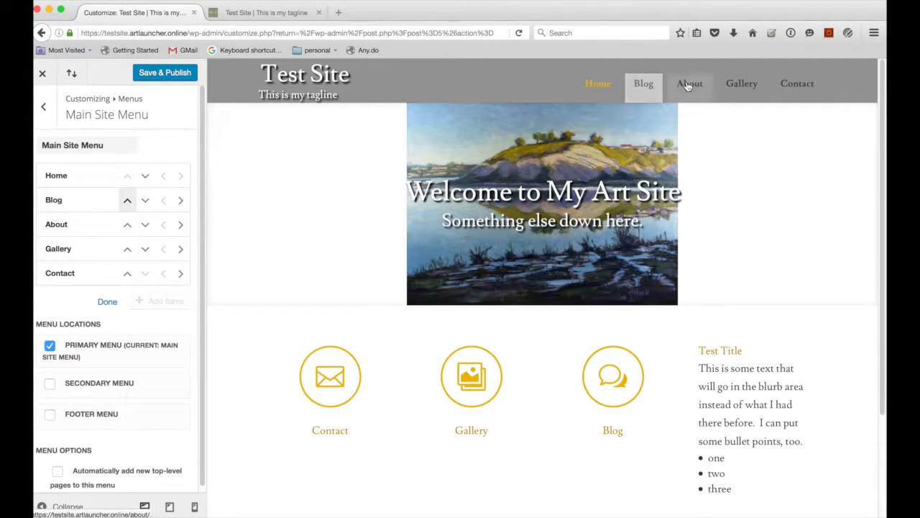
{"action": "left_click", "coordinate": [45, 109]}
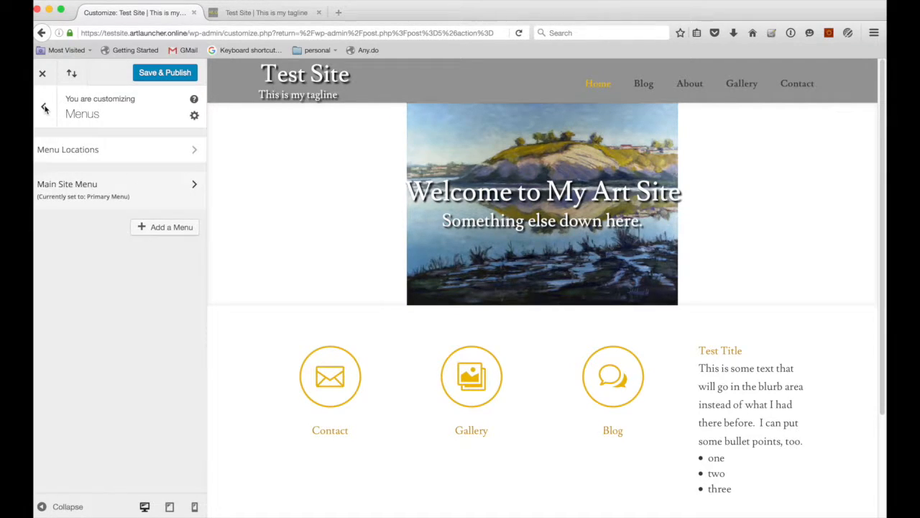
{"action": "left_click", "coordinate": [46, 111]}
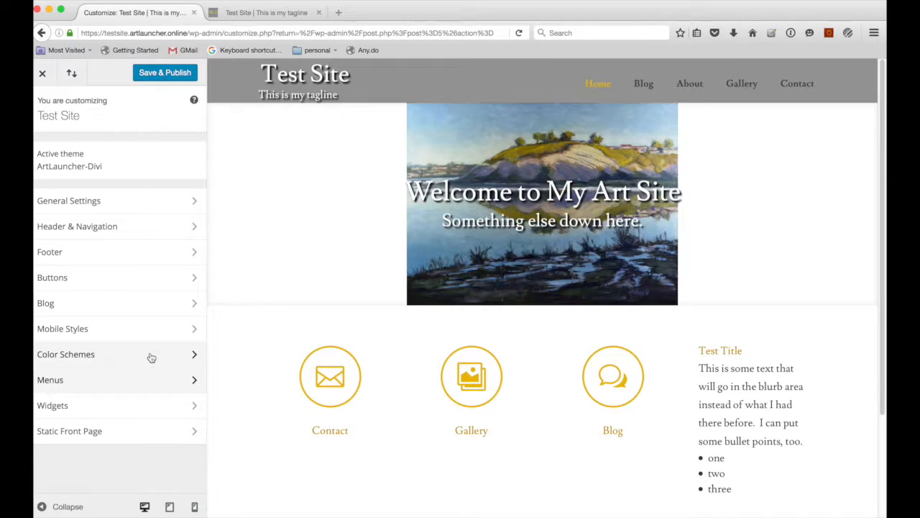
Step: Create a new menu named Test Menu and assign it to the primary menu location
{"action": "left_click", "coordinate": [103, 379]}
{"action": "left_click", "coordinate": [157, 228]}
{"action": "left_click", "coordinate": [122, 262]}
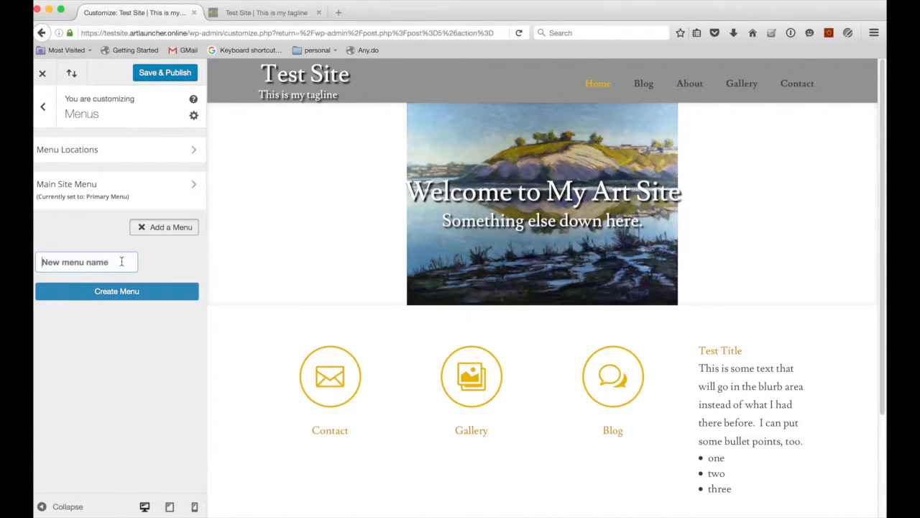
{"action": "type", "text": "Y"}
{"action": "key", "text": "BackSpace"}
{"action": "type", "text": "Test Menu"}
{"action": "left_click", "coordinate": [125, 291]}
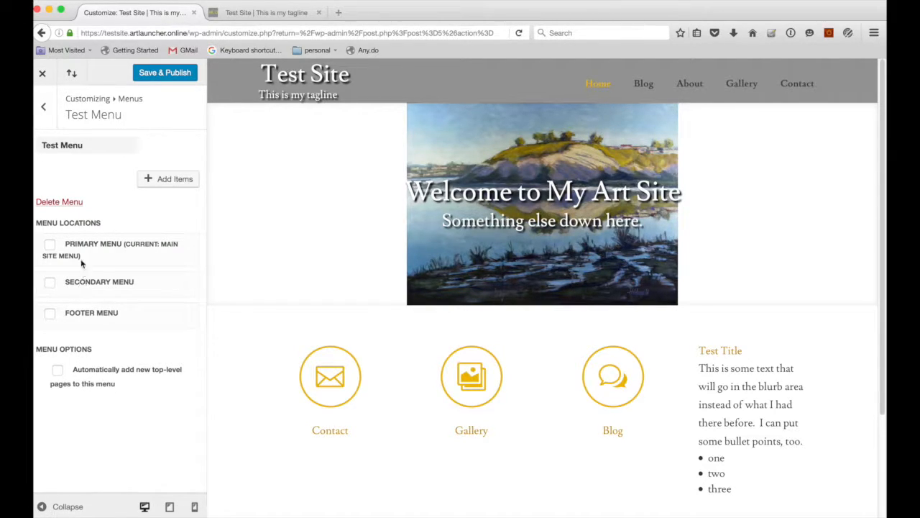
{"action": "left_click", "coordinate": [50, 245]}
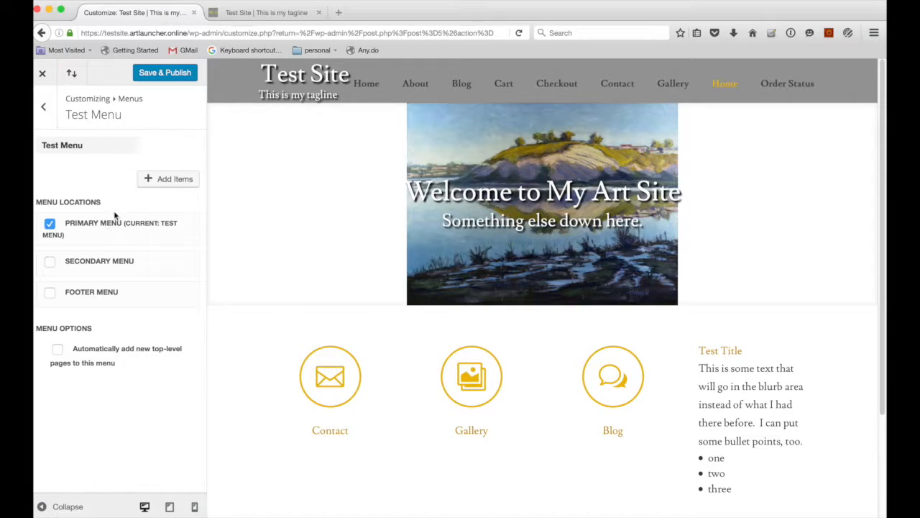
Step: Look at the item types that can be added to Test Menu, and leave the customizer without saving the menu changes
{"action": "left_click", "coordinate": [154, 181]}
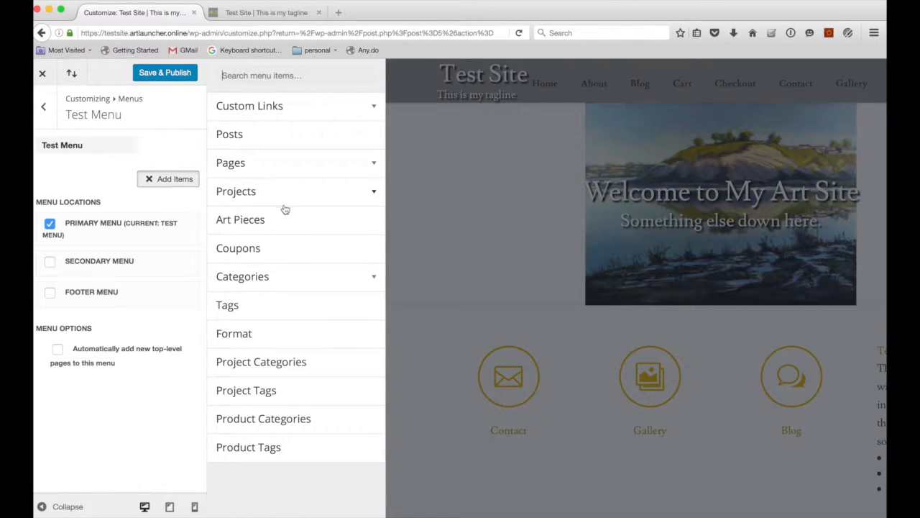
{"action": "left_click", "coordinate": [43, 108]}
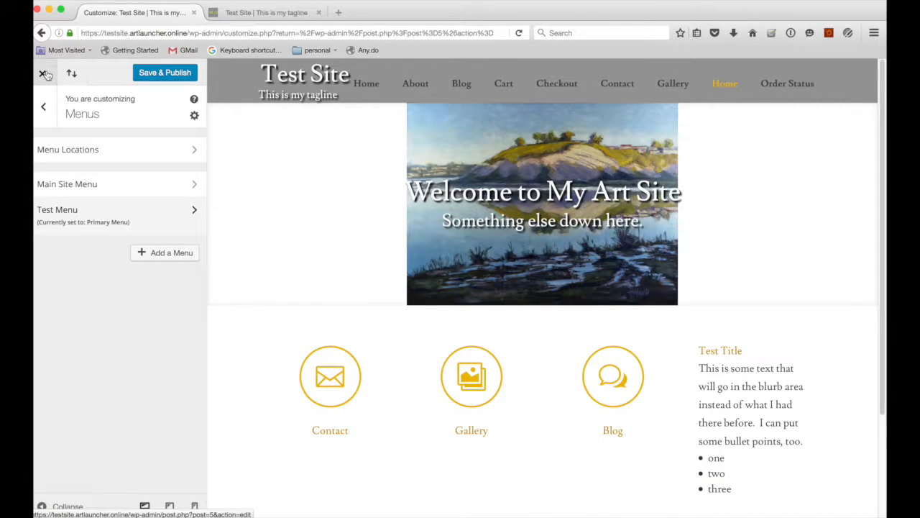
{"action": "left_click", "coordinate": [42, 73]}
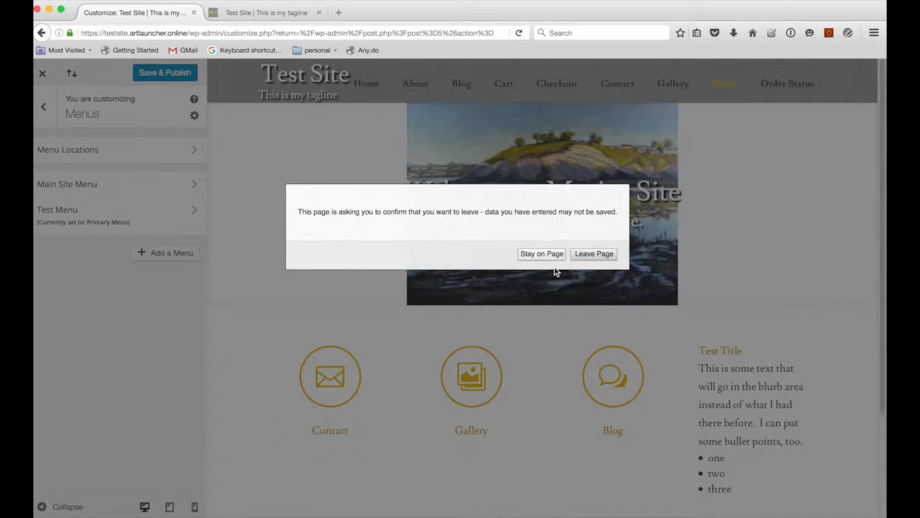
{"action": "left_click", "coordinate": [581, 258]}
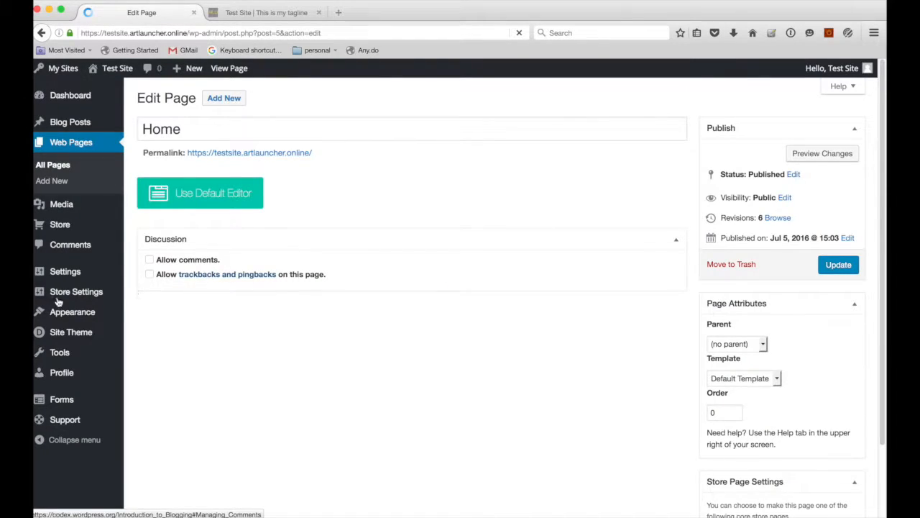
Step: Open the site's Menus admin page and review the Main Site Menu's available pages, structure and settings
{"action": "mouse_move", "coordinate": [72, 314]}
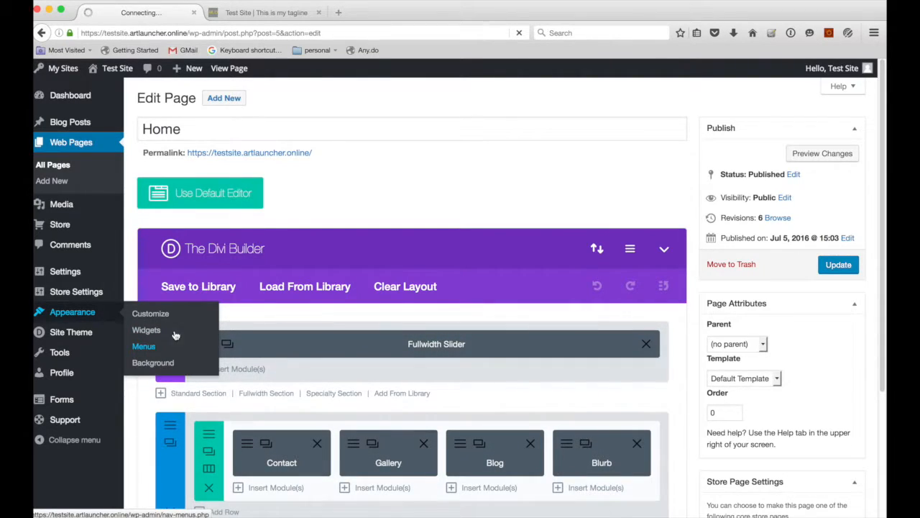
{"action": "left_click", "coordinate": [170, 345]}
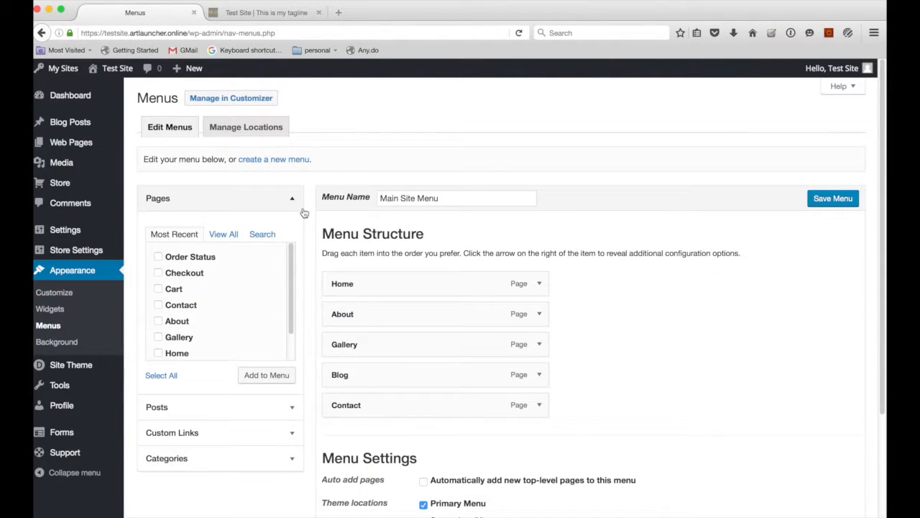
{"action": "scroll", "coordinate": [422, 318], "scroll_direction": "down", "scroll_amount": 3}
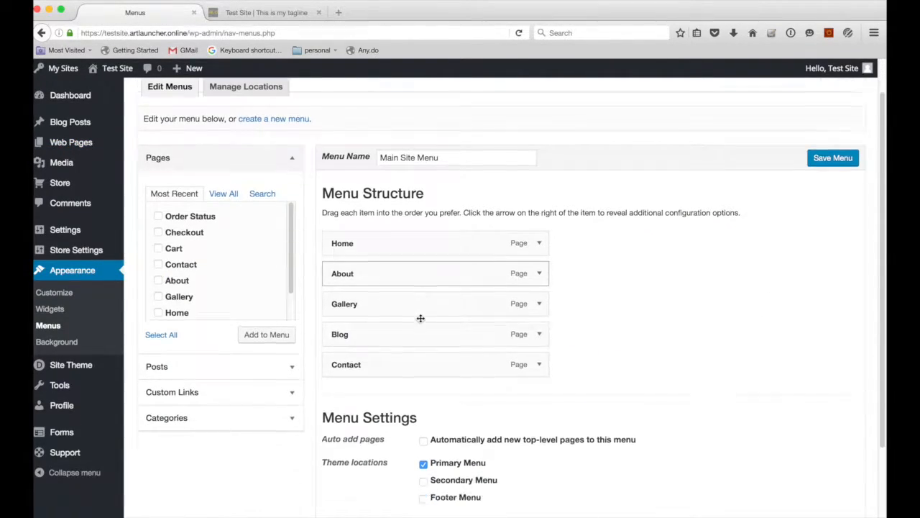
{"action": "scroll", "coordinate": [421, 318], "scroll_direction": "up", "scroll_amount": 3}
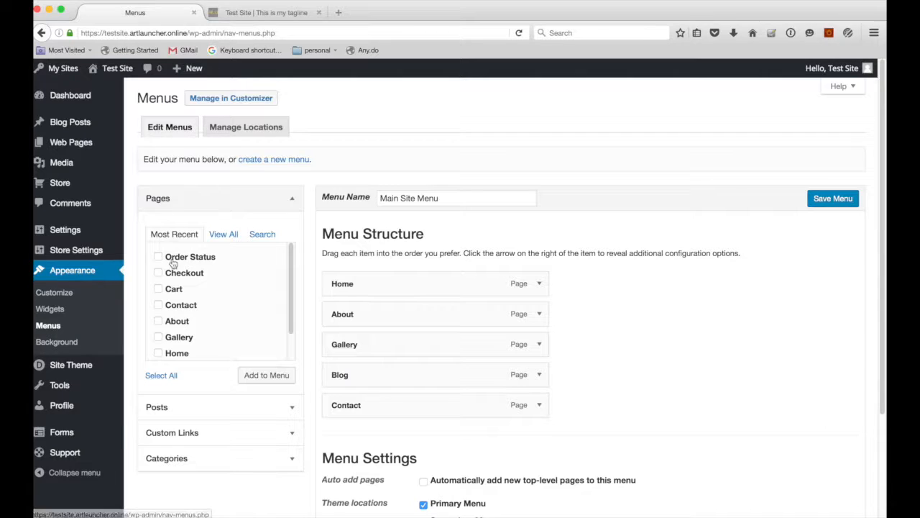
{"action": "scroll", "coordinate": [570, 400], "scroll_direction": "down", "scroll_amount": 3}
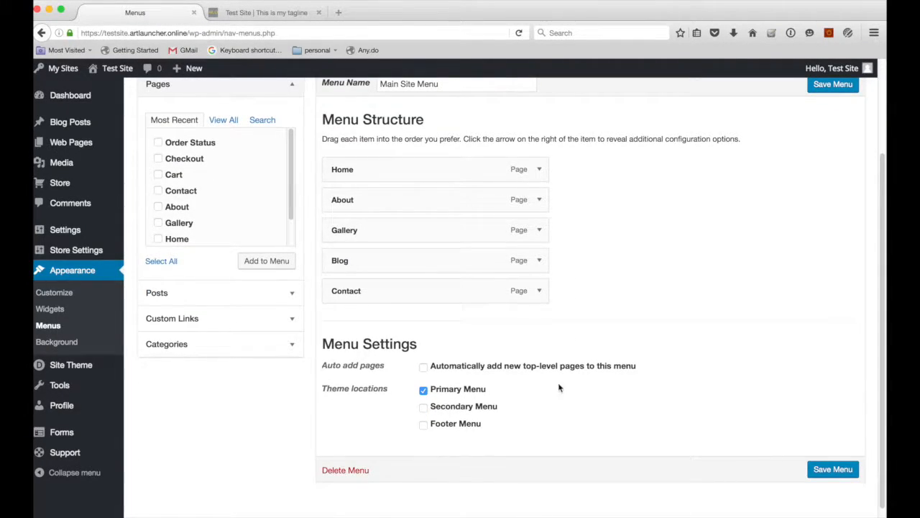
{"action": "scroll", "coordinate": [212, 309], "scroll_direction": "up", "scroll_amount": 2}
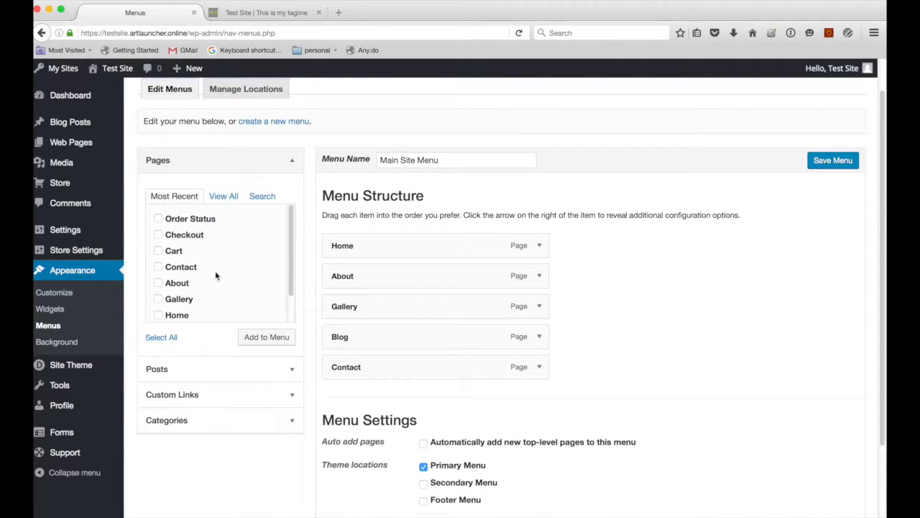
Step: Create a new menu named Test Menu and assign it to the primary menu location
{"action": "left_click", "coordinate": [248, 122]}
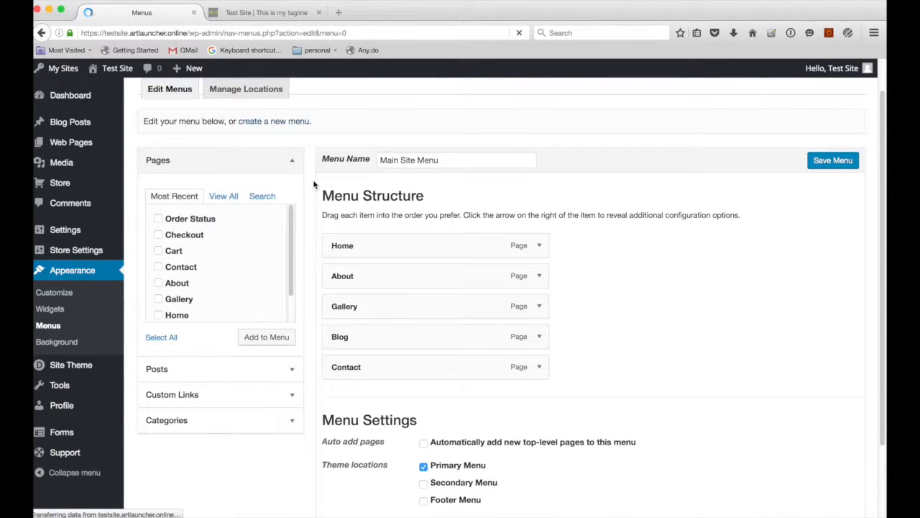
{"action": "left_click", "coordinate": [403, 198]}
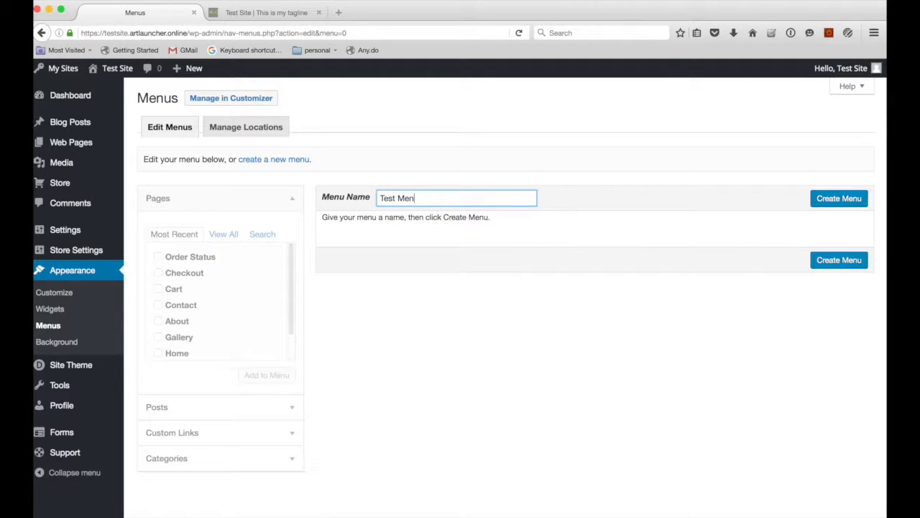
{"action": "left_click", "coordinate": [855, 203]}
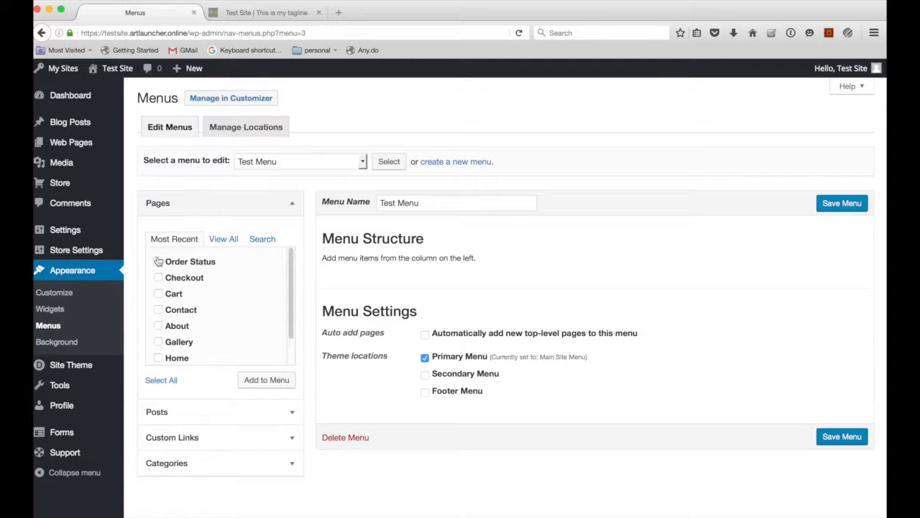
Step: Add the Home, About and Gallery pages to Test Menu, place Home first, and save the menu
{"action": "left_click", "coordinate": [158, 341]}
{"action": "left_click", "coordinate": [158, 325]}
{"action": "left_click", "coordinate": [260, 380]}
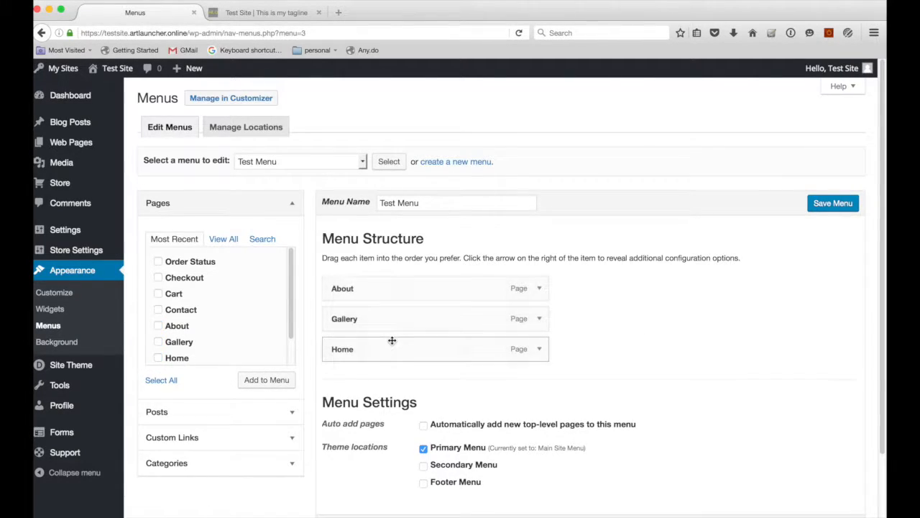
{"action": "left_click_drag", "start_coordinate": [420, 358], "coordinate": [413, 292]}
{"action": "scroll", "coordinate": [638, 435], "scroll_direction": "down", "scroll_amount": 2}
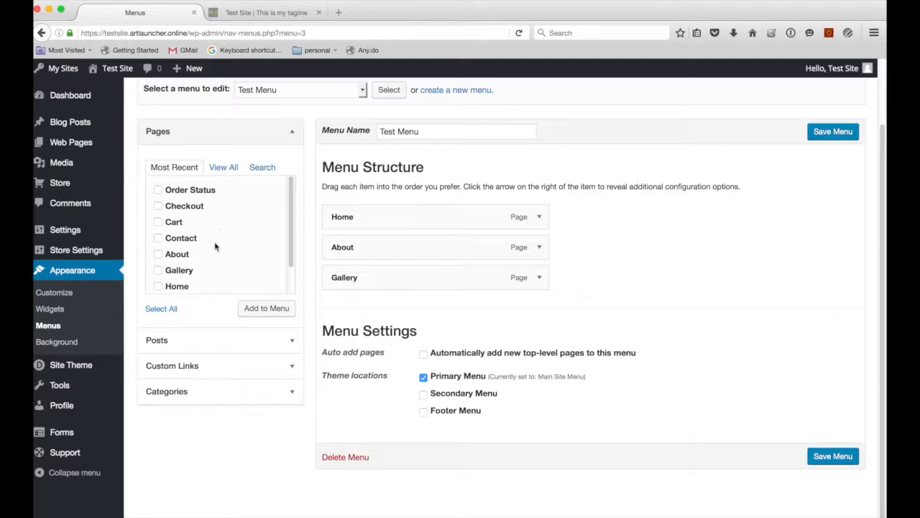
{"action": "scroll", "coordinate": [228, 251], "scroll_direction": "down", "scroll_amount": 2}
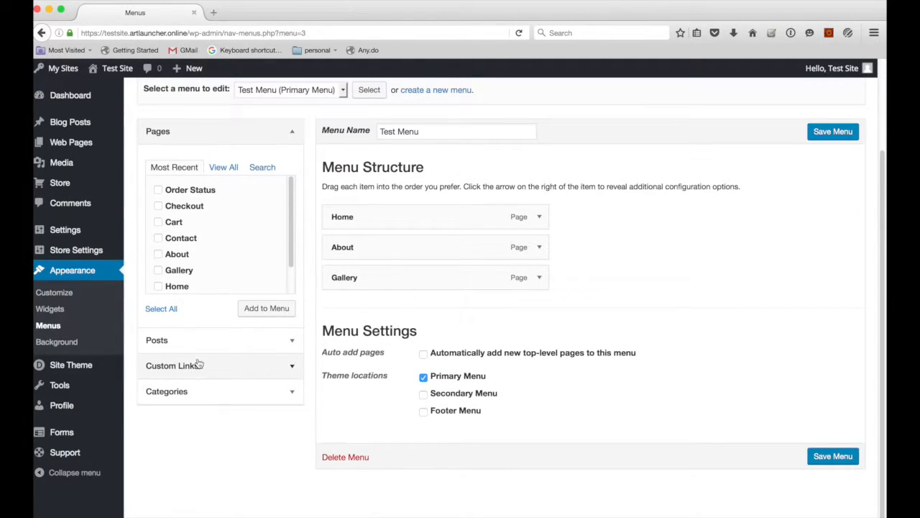
{"action": "left_click", "coordinate": [199, 365]}
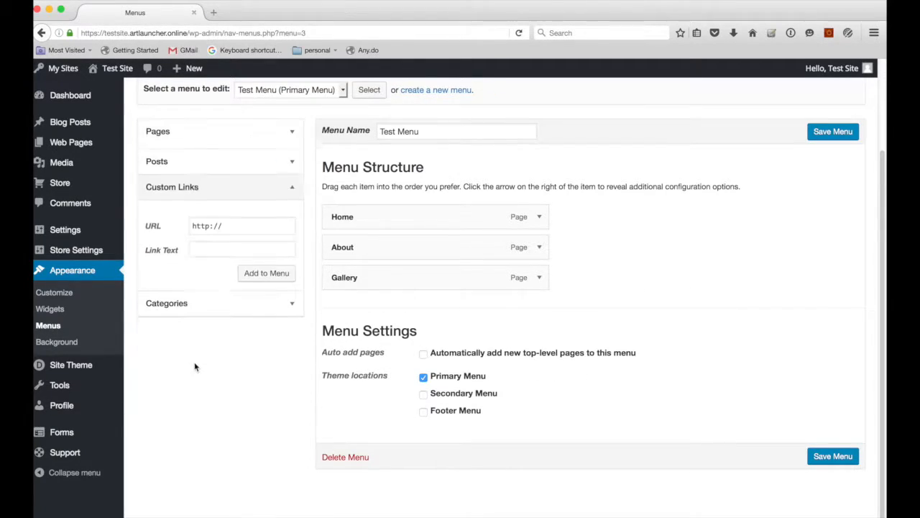
{"action": "left_click", "coordinate": [237, 221]}
{"action": "type", "text": "google.com"}
{"action": "key", "text": "Tab"}
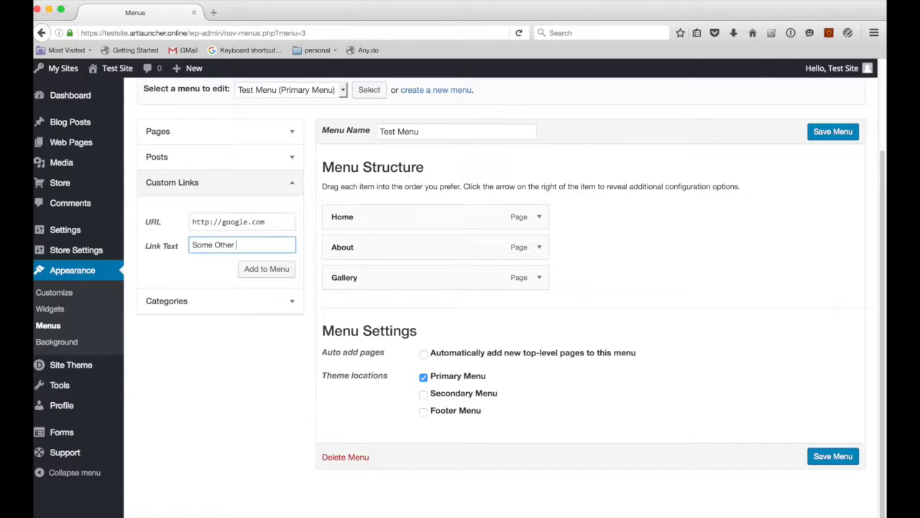
{"action": "left_click", "coordinate": [263, 270]}
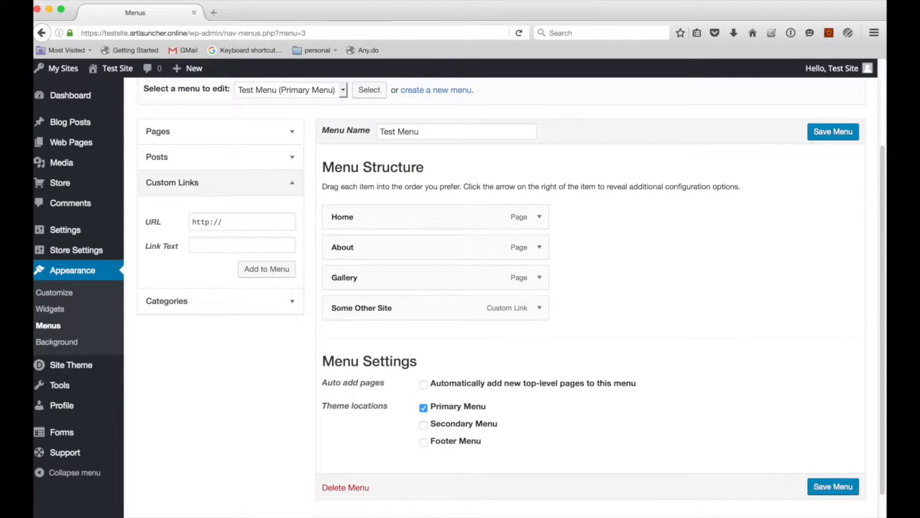
{"action": "left_click", "coordinate": [833, 487]}
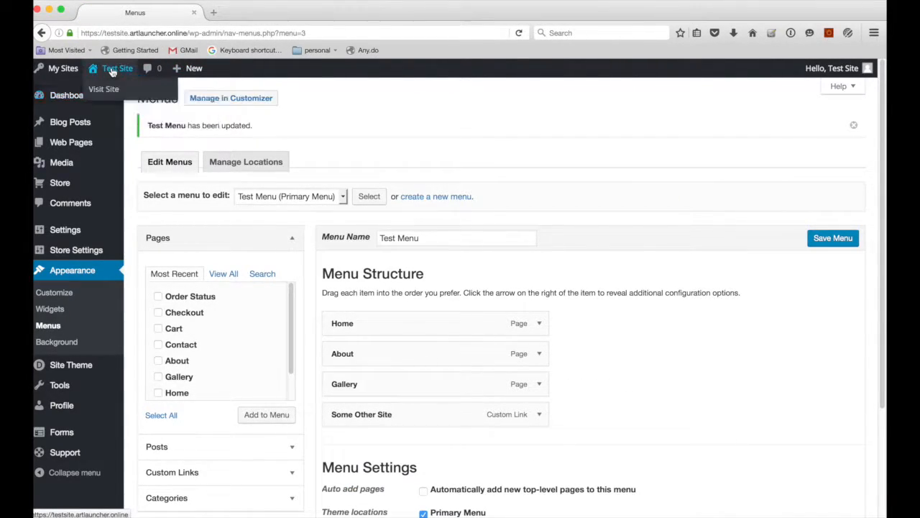
Step: View the live site in a new tab, test the Some Other Site menu link, and return to the Menus page, closing that tab
{"action": "right_click", "coordinate": [108, 85]}
{"action": "left_click", "coordinate": [121, 92]}
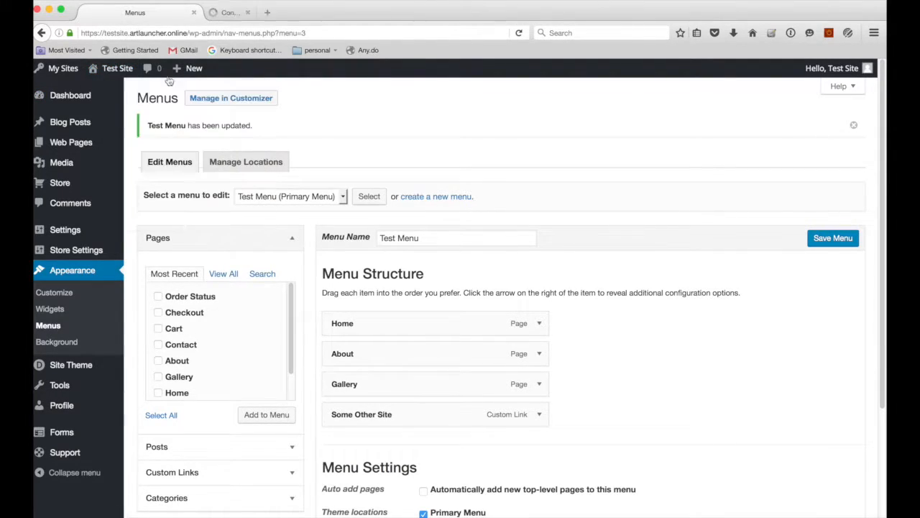
{"action": "left_click", "coordinate": [249, 13]}
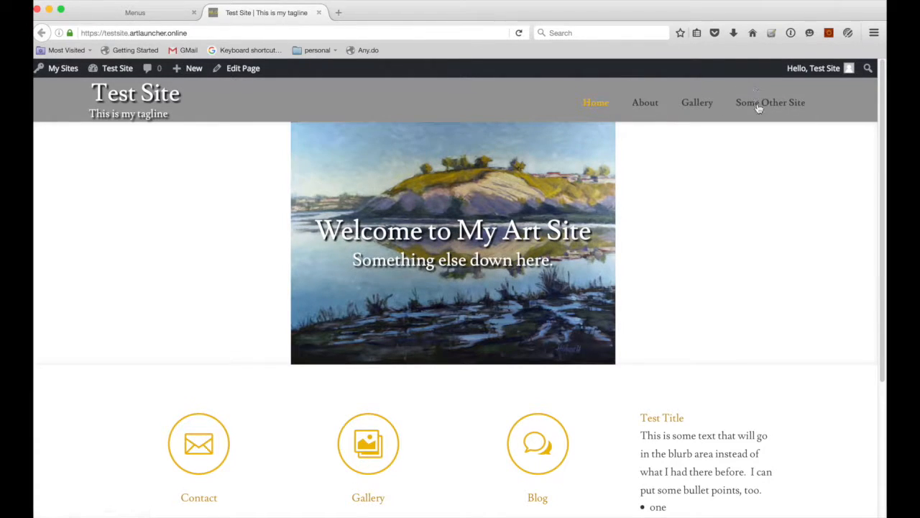
{"action": "left_click", "coordinate": [759, 108]}
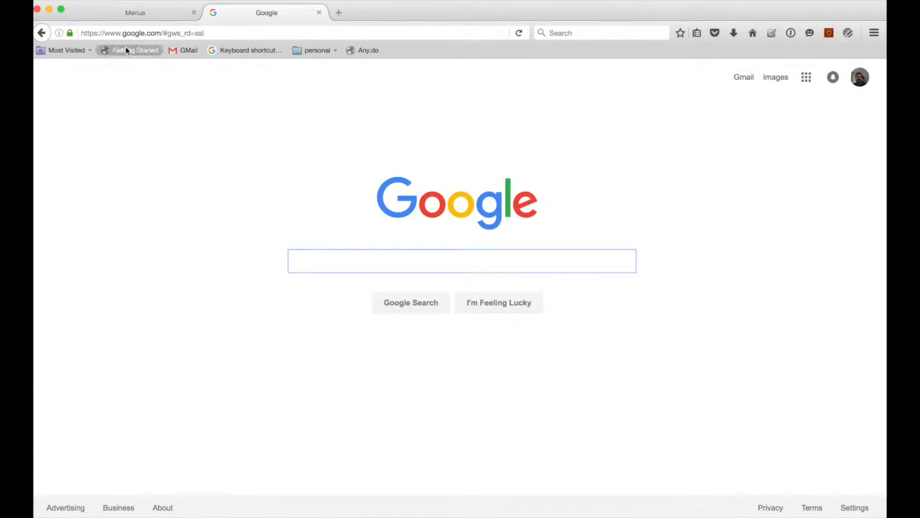
{"action": "left_click", "coordinate": [149, 16]}
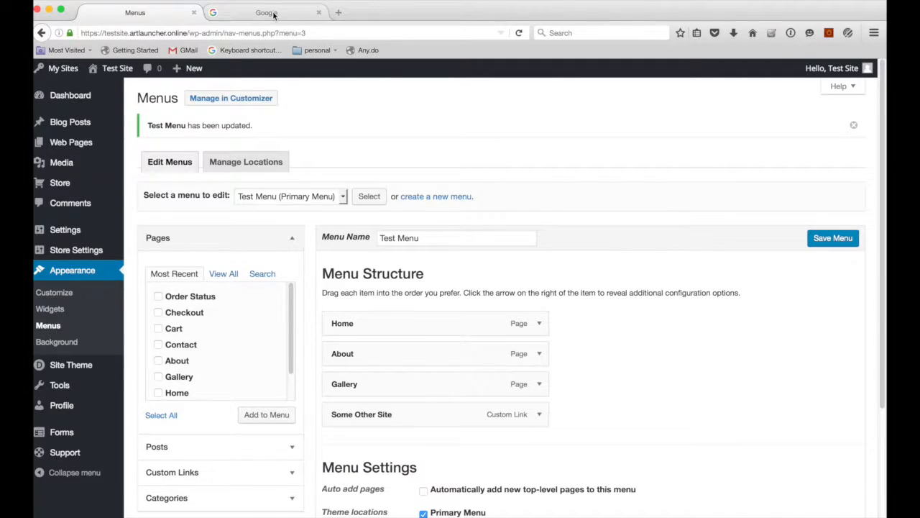
{"action": "left_click", "coordinate": [304, 13]}
{"action": "left_click", "coordinate": [319, 13]}
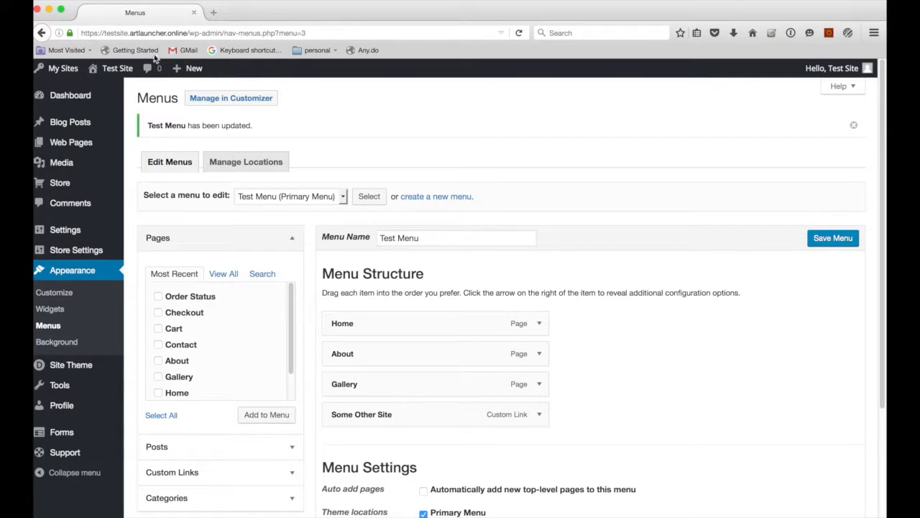